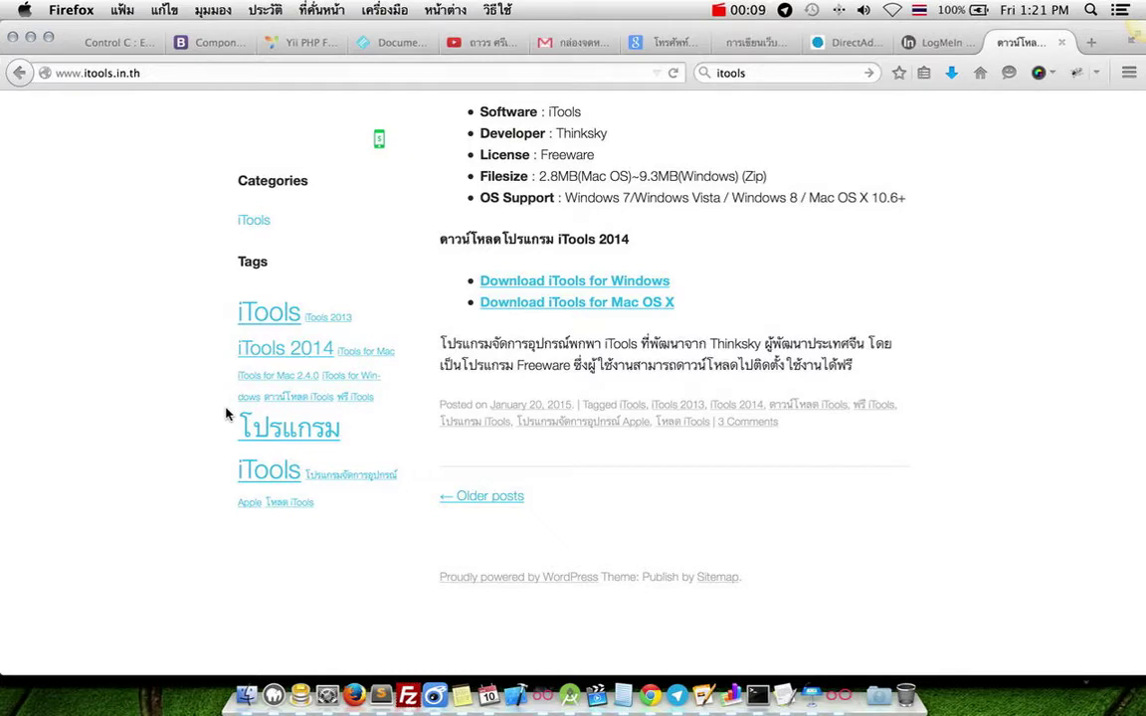
scroll(129, 194, "up", 20)
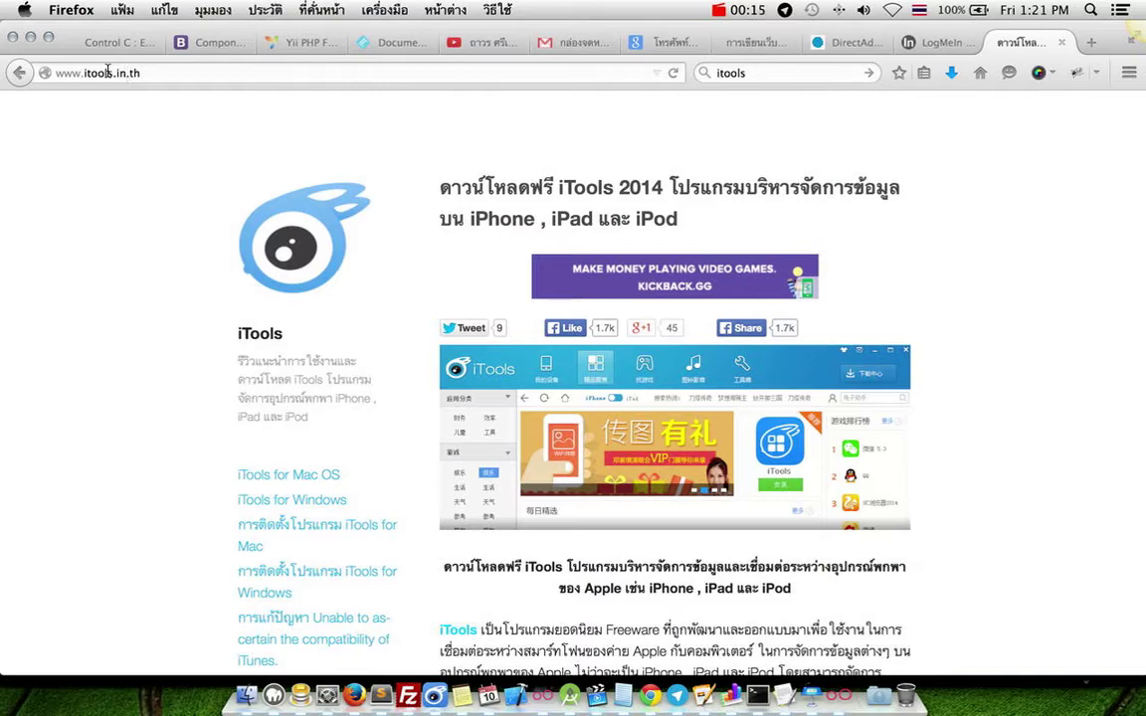
left_click(127, 70)
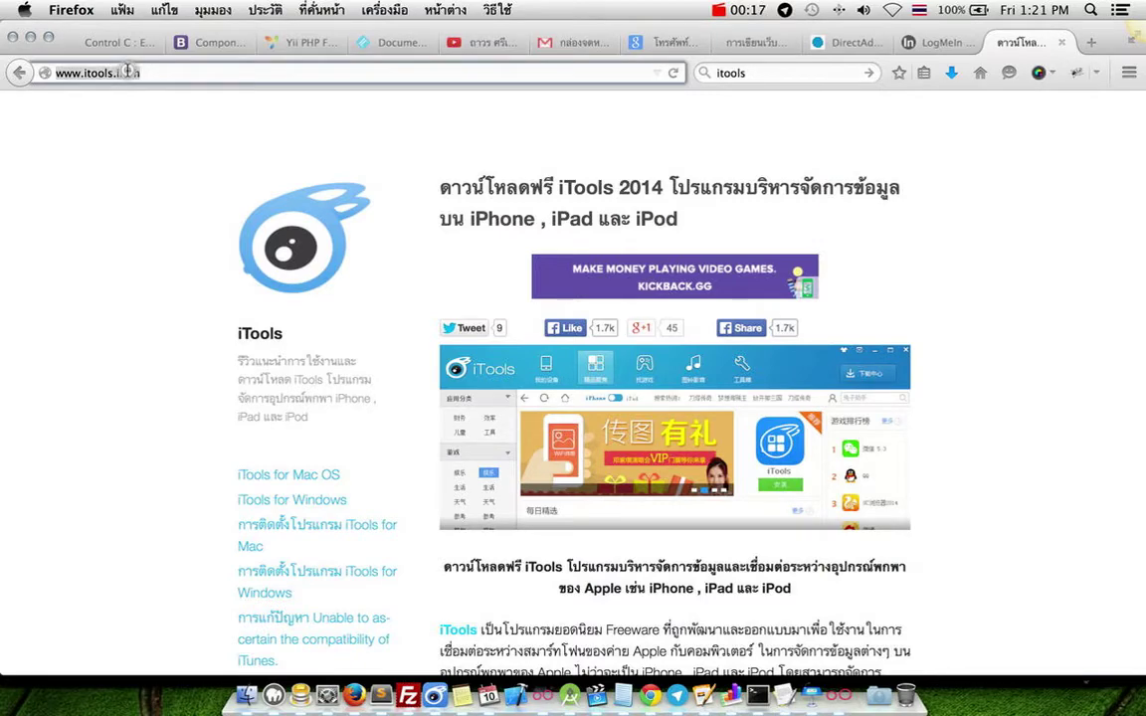
left_click(107, 177)
scroll(322, 350, "down", 15)
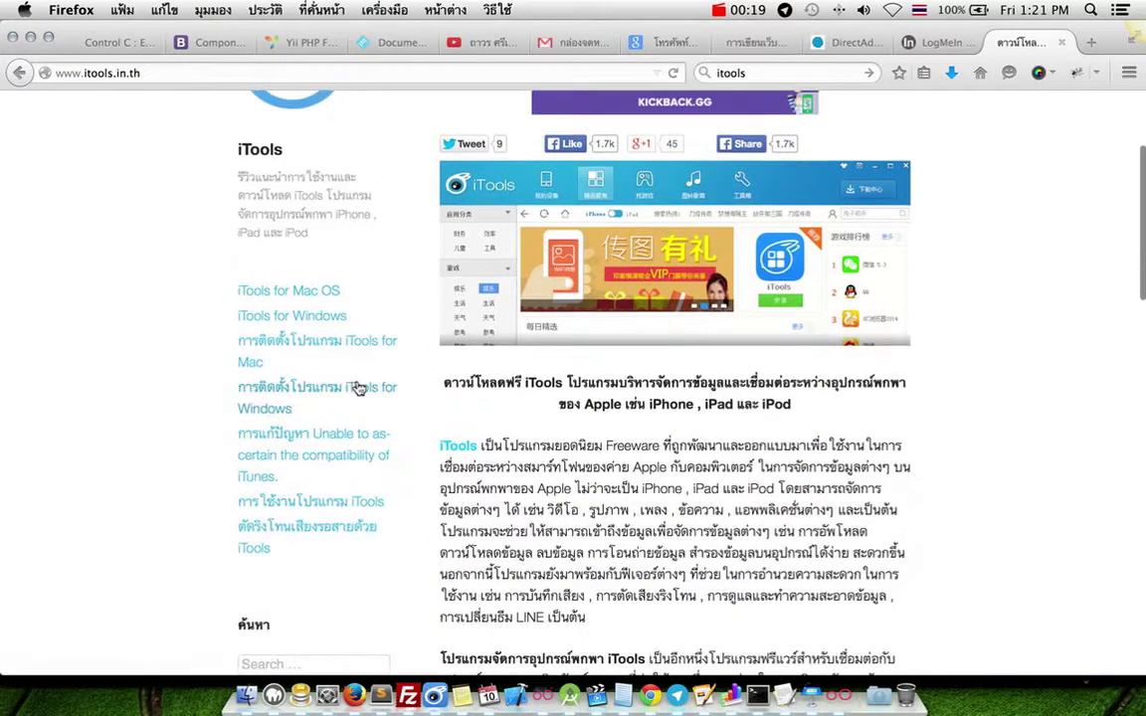
scroll(362, 386, "down", 10)
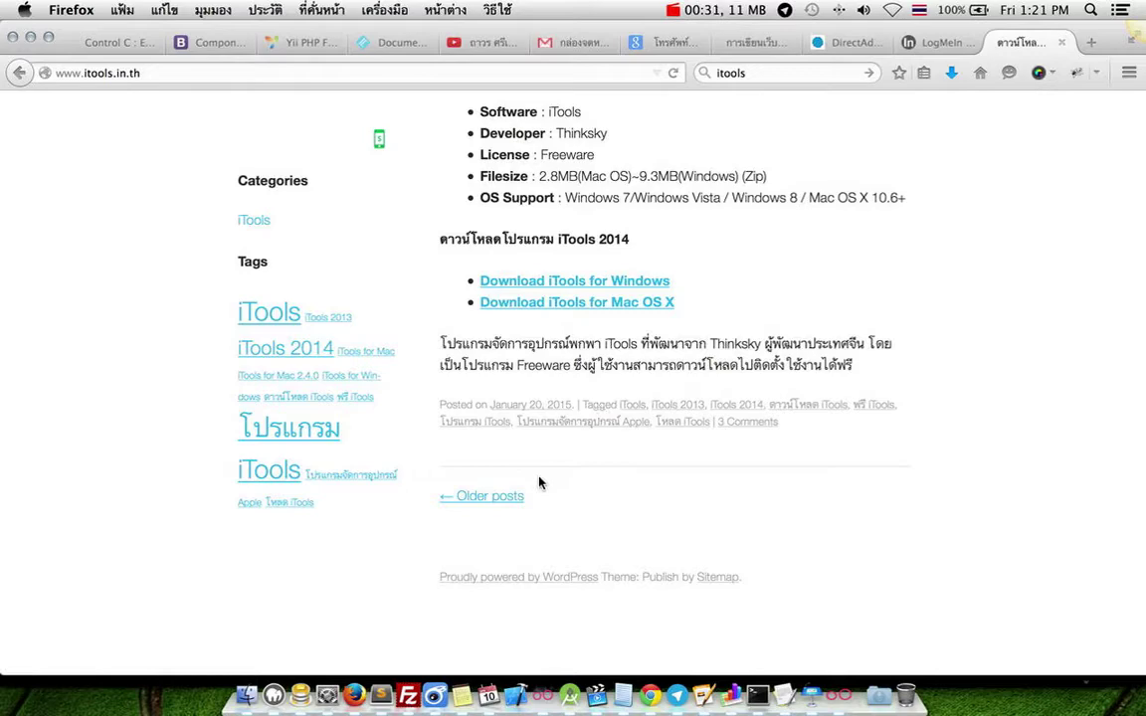
- Switch to iTools and view the connected iPhone's summary
left_click(432, 676)
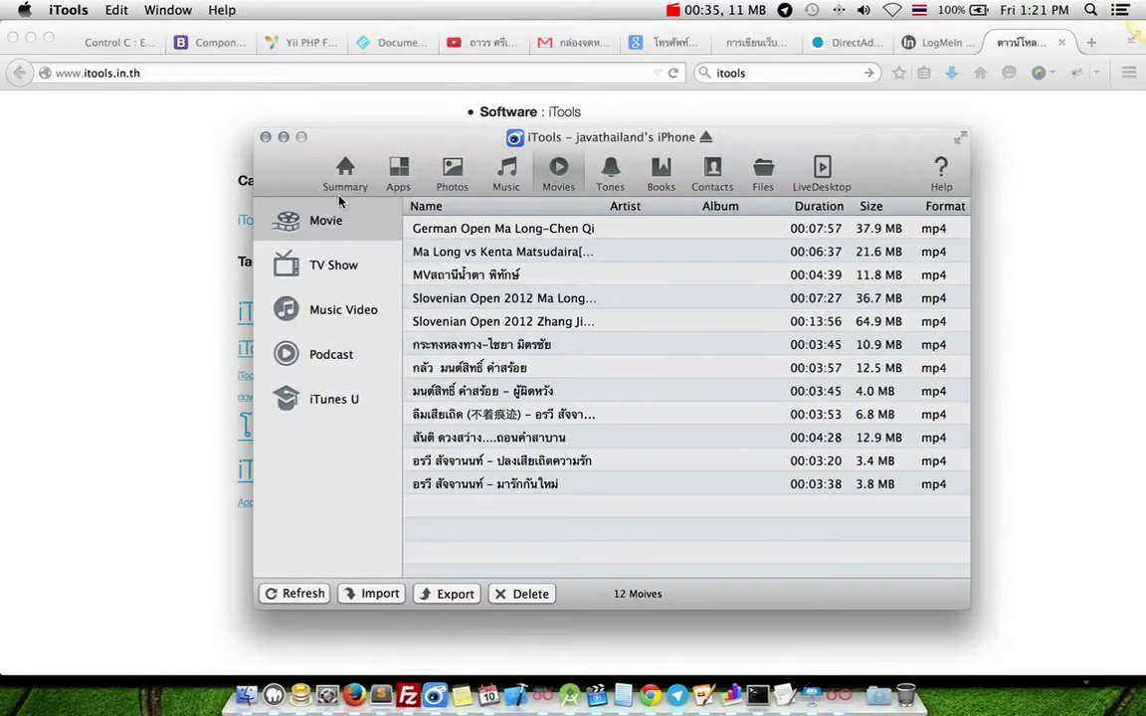
left_click(345, 169)
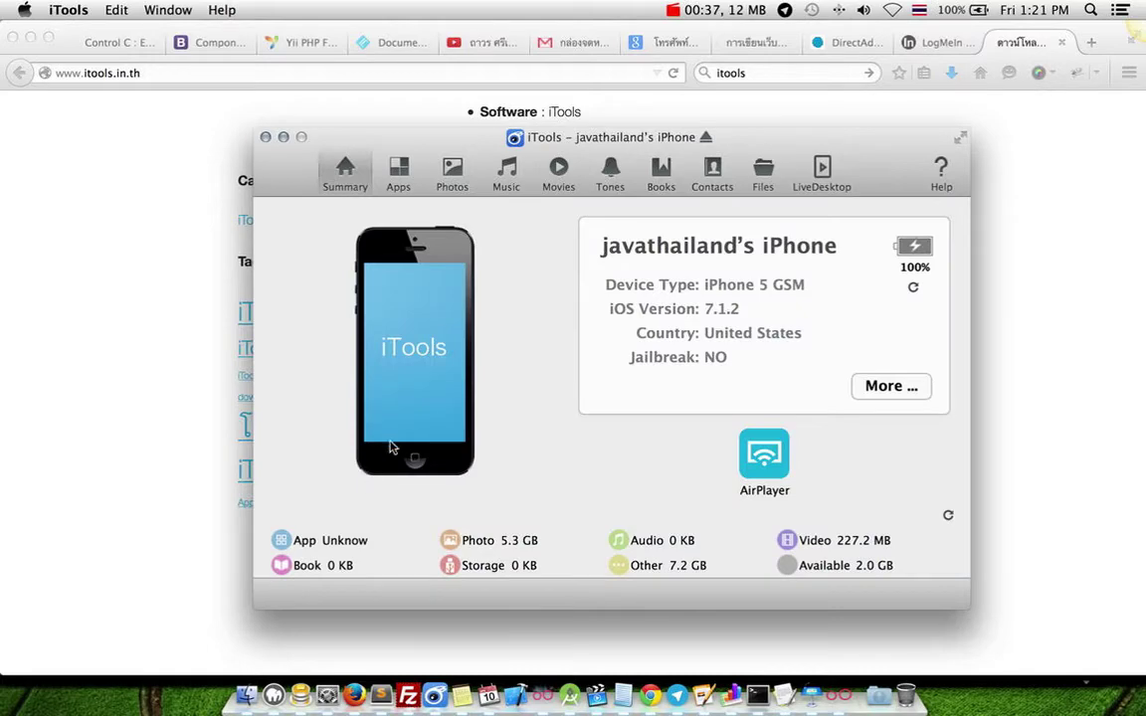
mouse_move(471, 141)
left_mouse_down()
mouse_move(489, 126)
mouse_move(474, 149)
mouse_move(471, 130)
left_mouse_up()
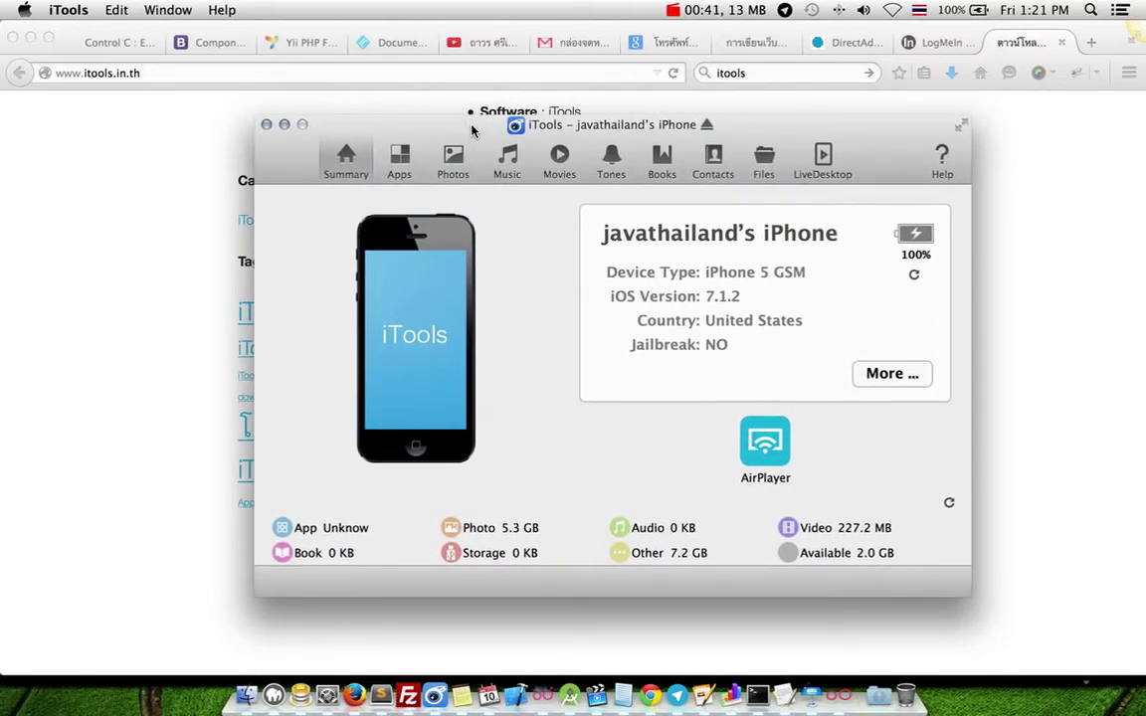
mouse_move(467, 132)
left_mouse_down()
mouse_move(442, 117)
mouse_move(474, 131)
left_mouse_up()
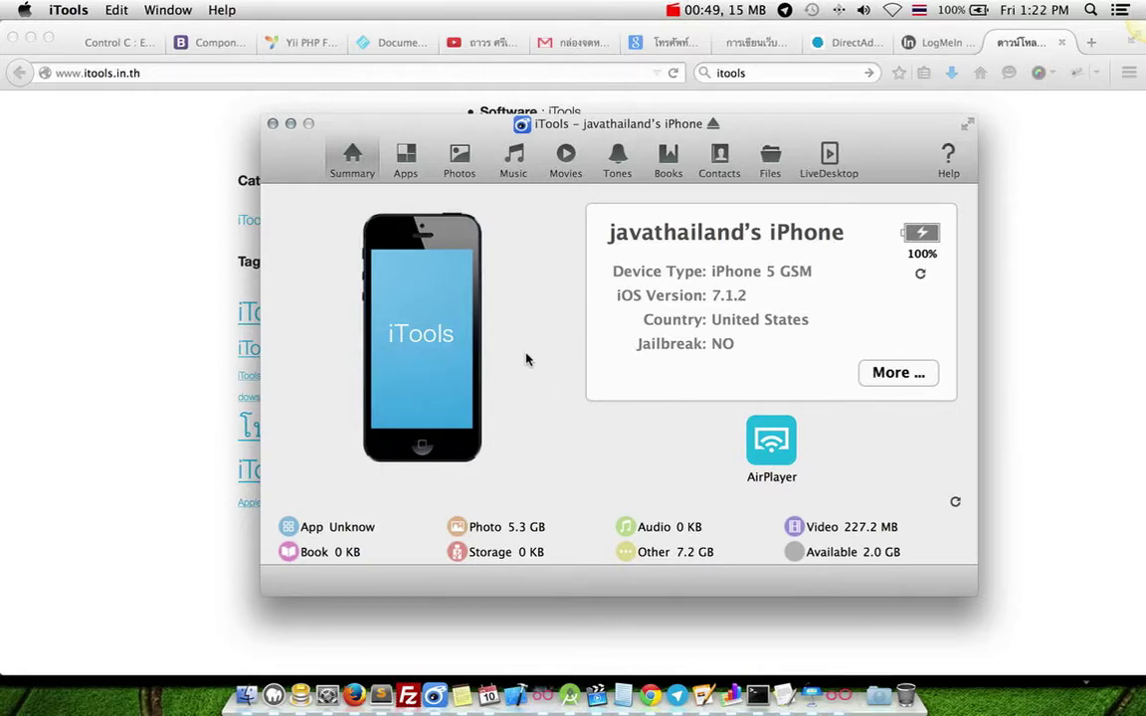
- Look through the iPhone's installed apps and its Camera Roll photos, then return to the overview of all albums
left_click(407, 159)
scroll(402, 238, "down", 15)
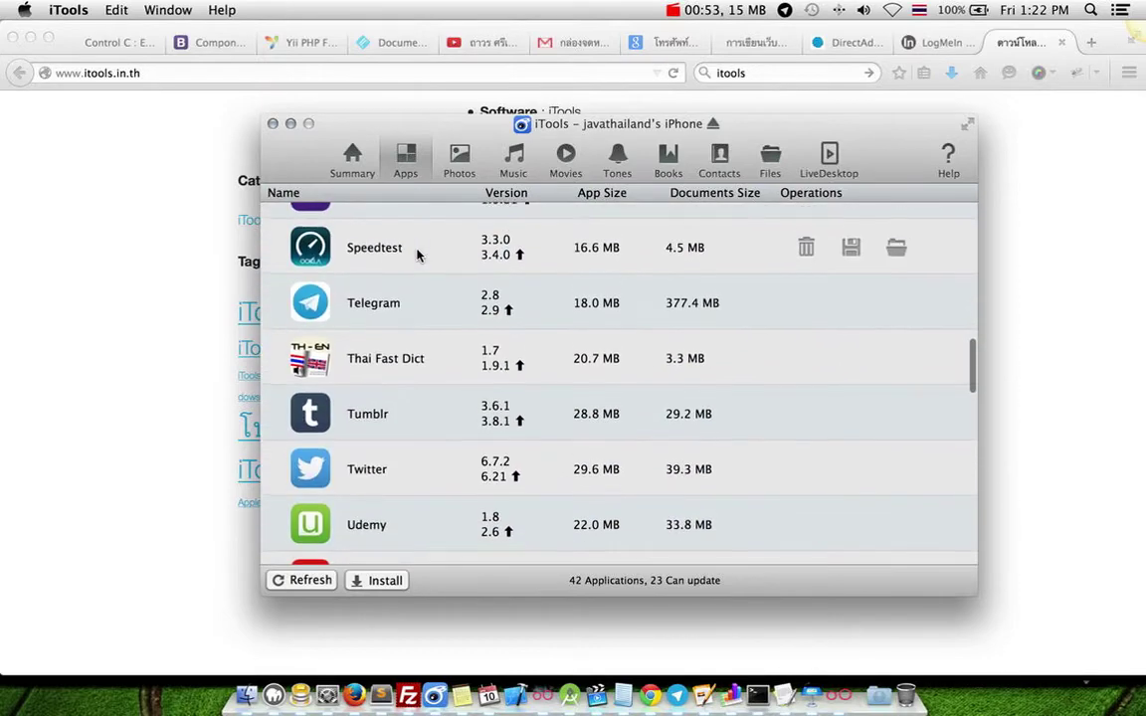
scroll(418, 255, "up", 15)
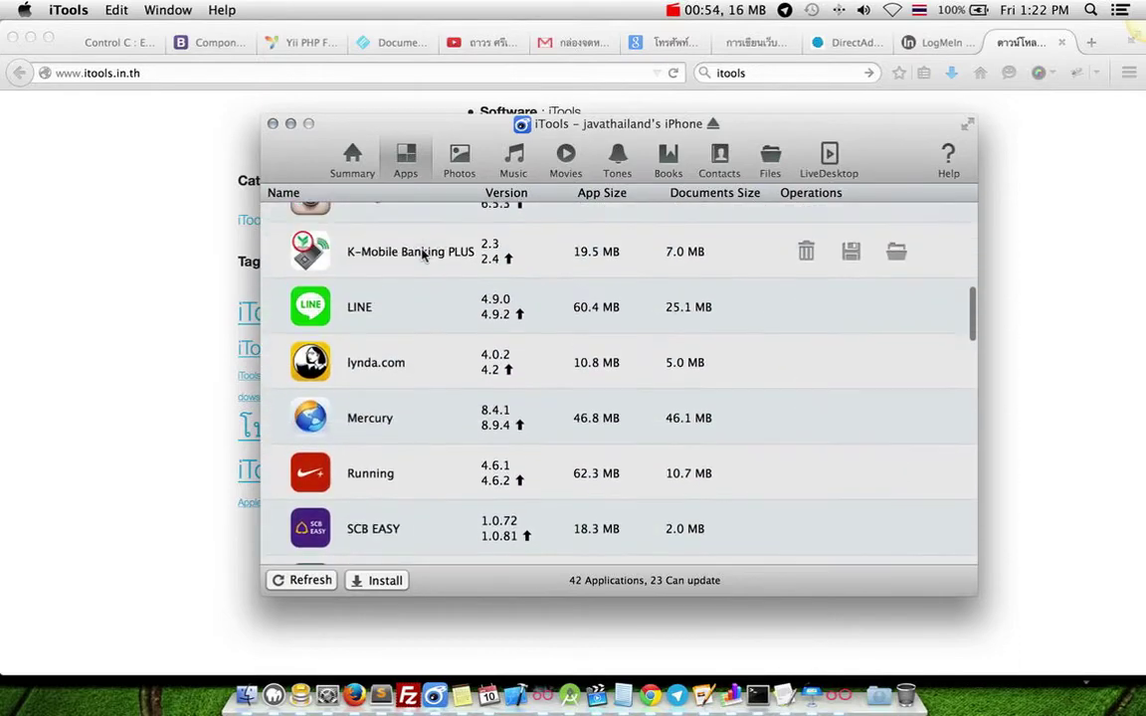
left_click(460, 159)
scroll(456, 323, "down", 10)
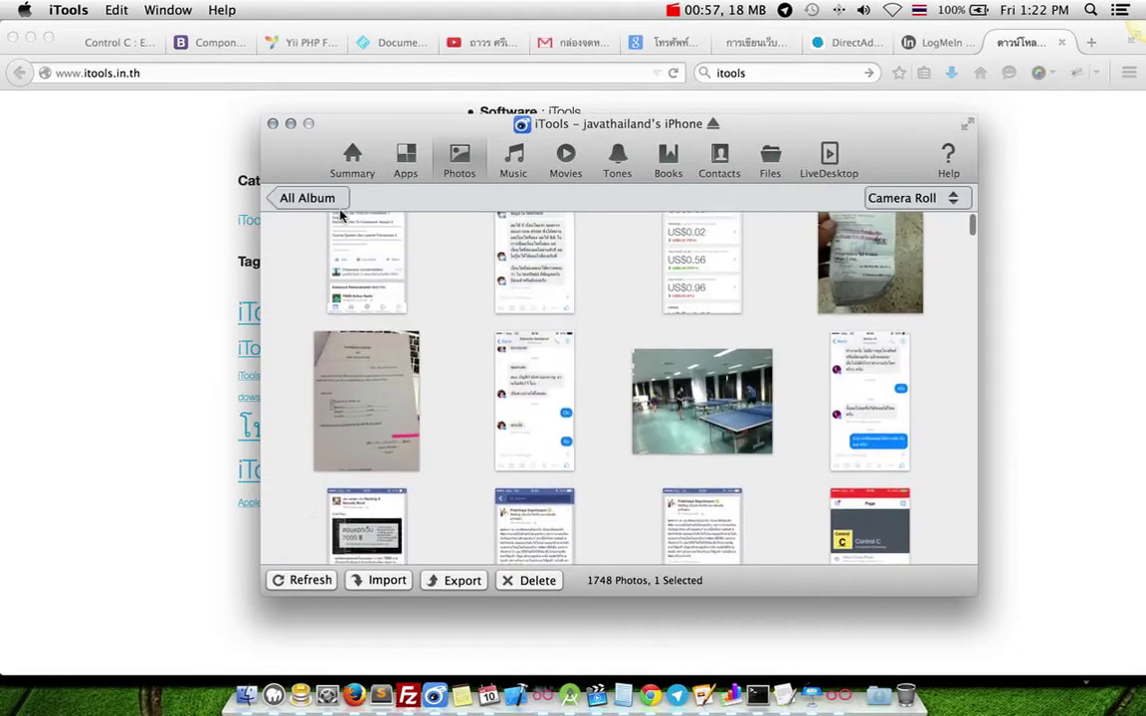
left_click(322, 199)
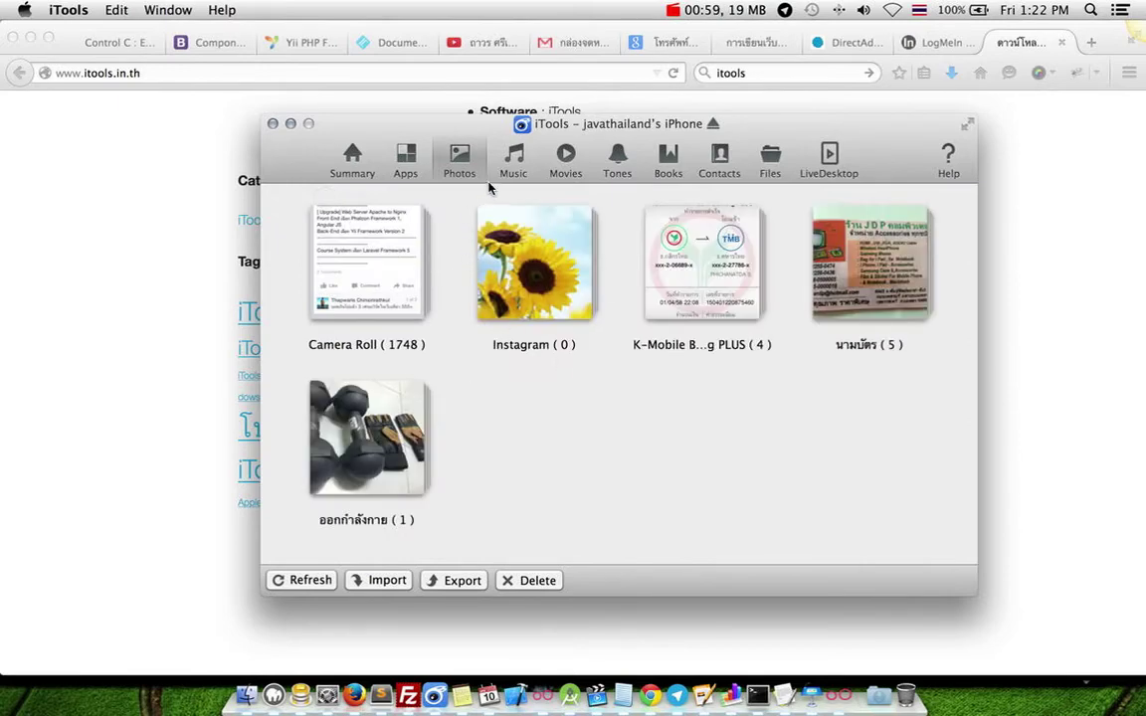
- View the iPhone's Music, Movies, Books, Files and LiveDesktop sections one after another
left_click(516, 162)
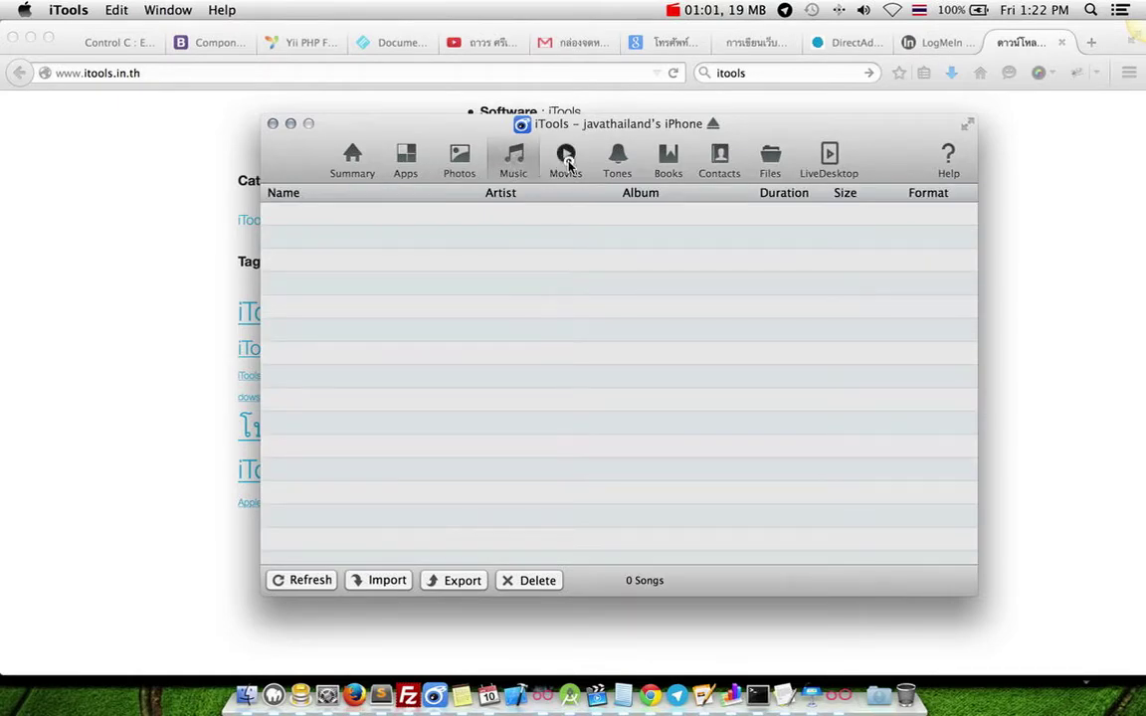
left_click(565, 161)
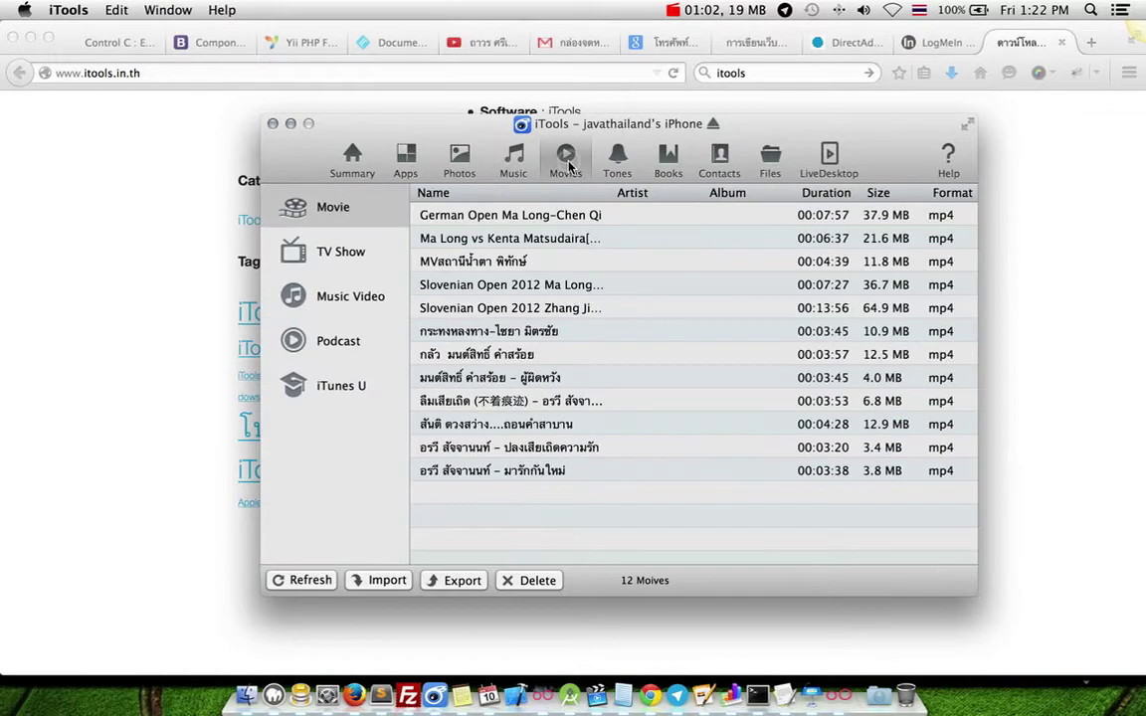
left_click(666, 164)
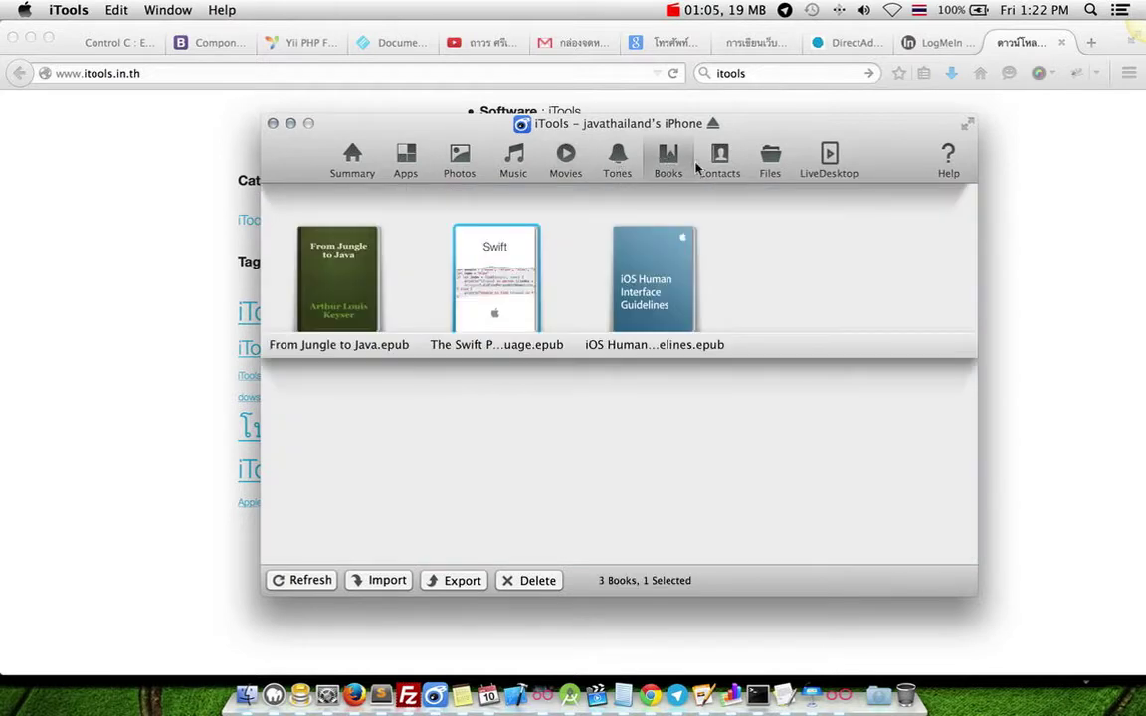
left_click(771, 162)
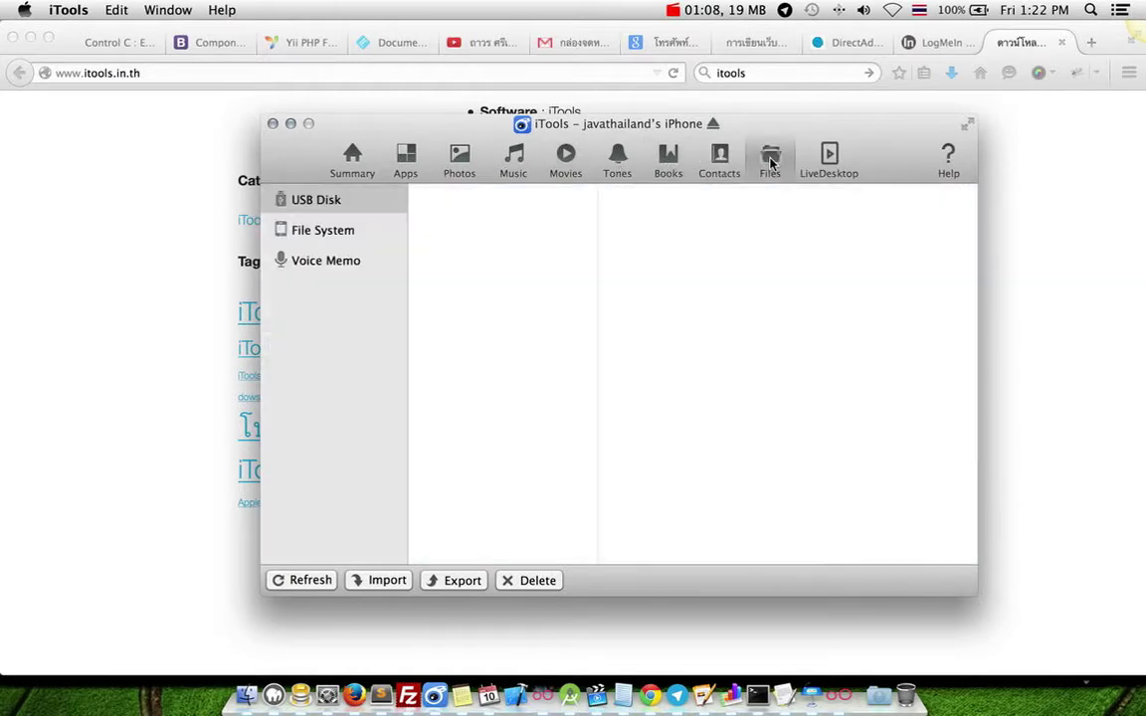
left_click(831, 162)
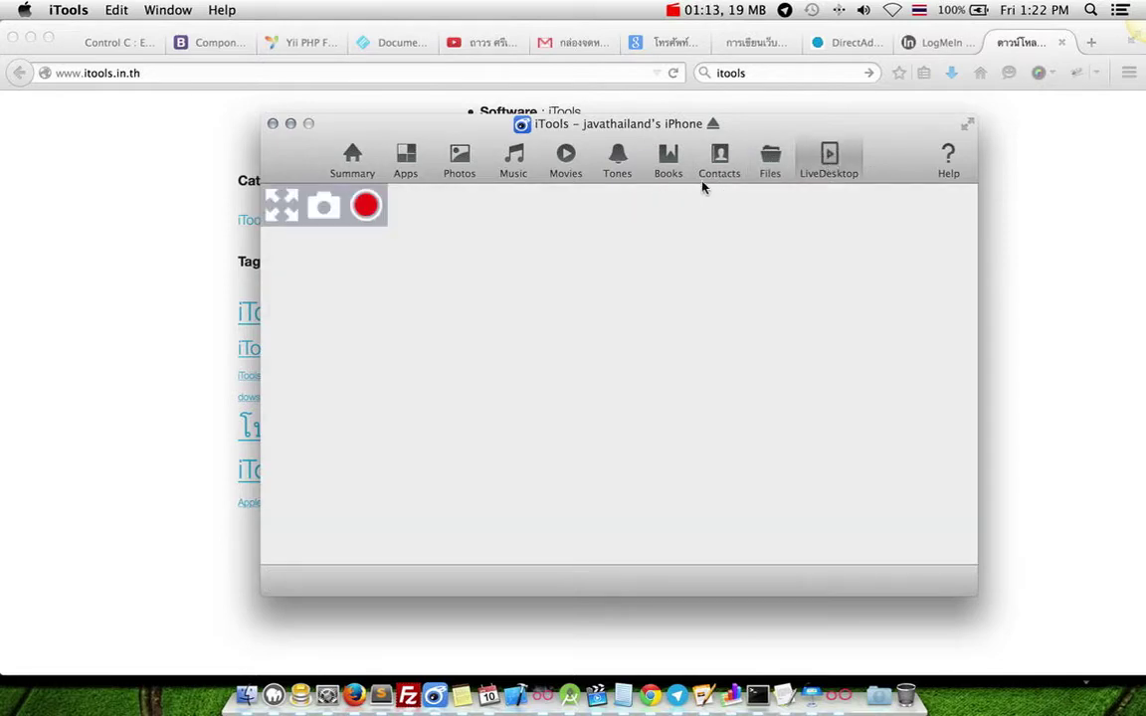
- Open the photo album ออกกำลังกาย on the iPhone
left_click(461, 162)
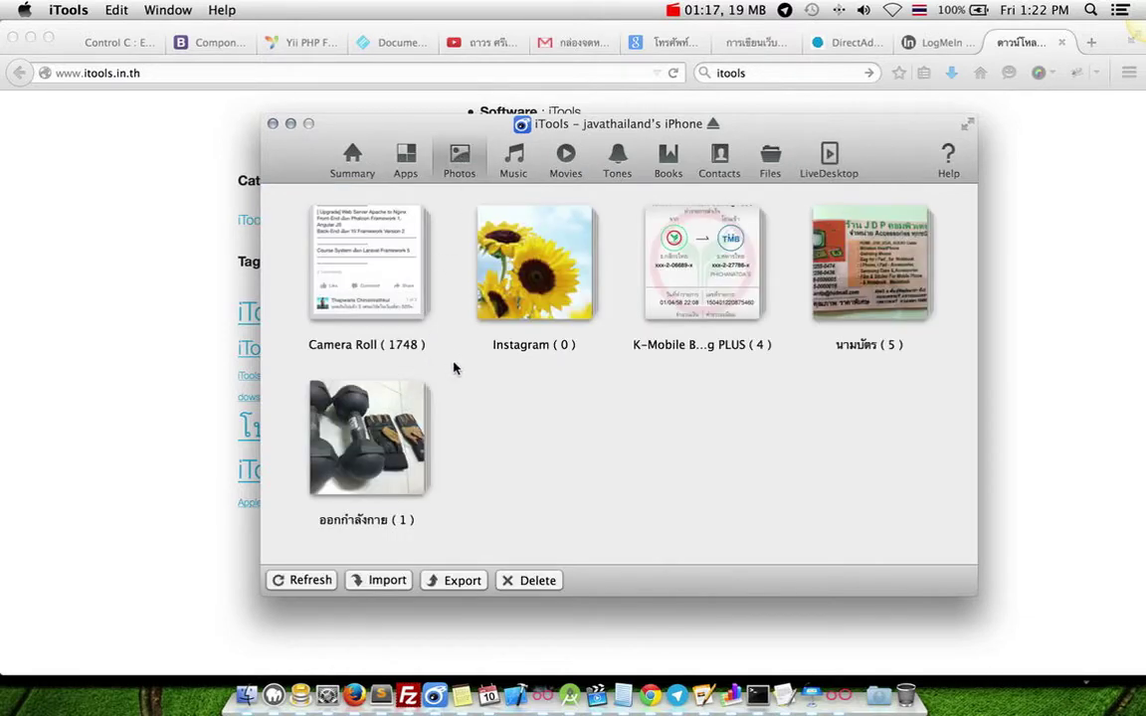
double_click(381, 430)
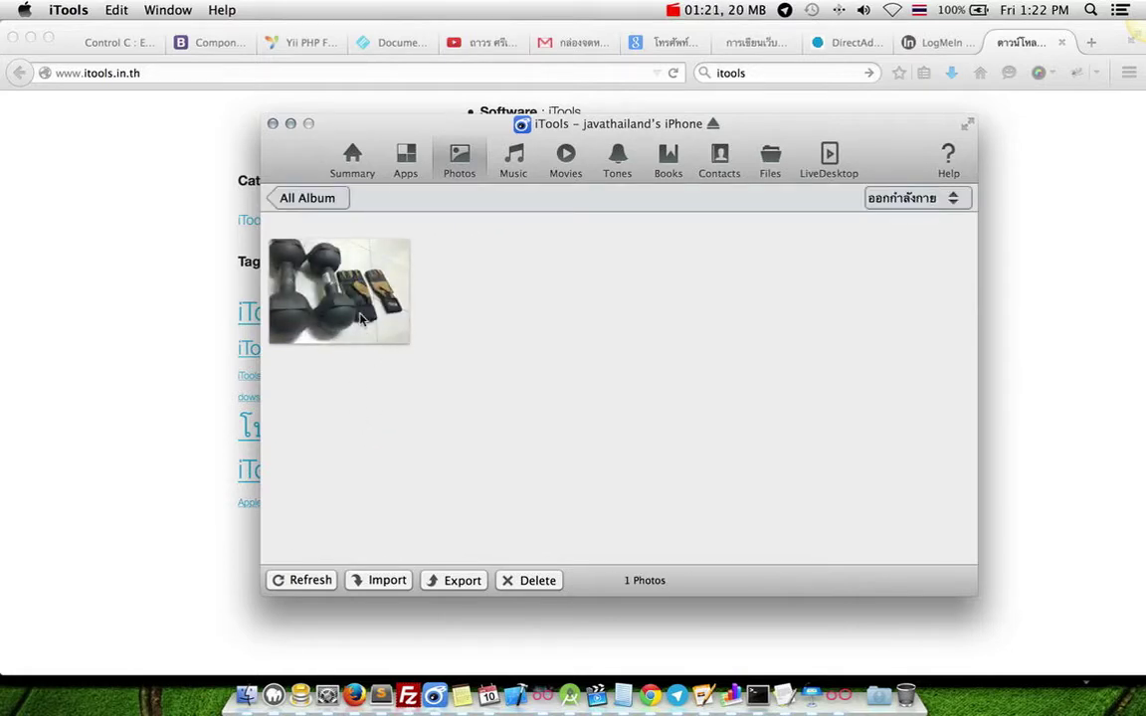
left_click(306, 202)
double_click(382, 439)
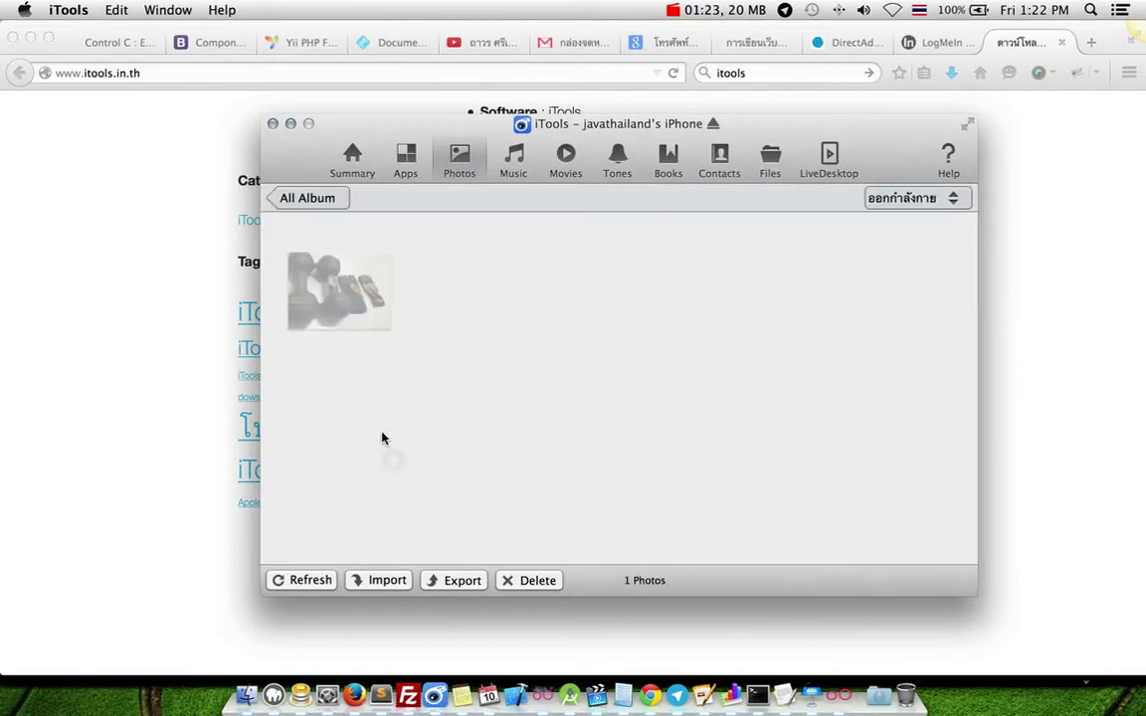
- Export the dumbbells and gloves photo from the album to the Mac's Pictures folder
left_click(349, 307)
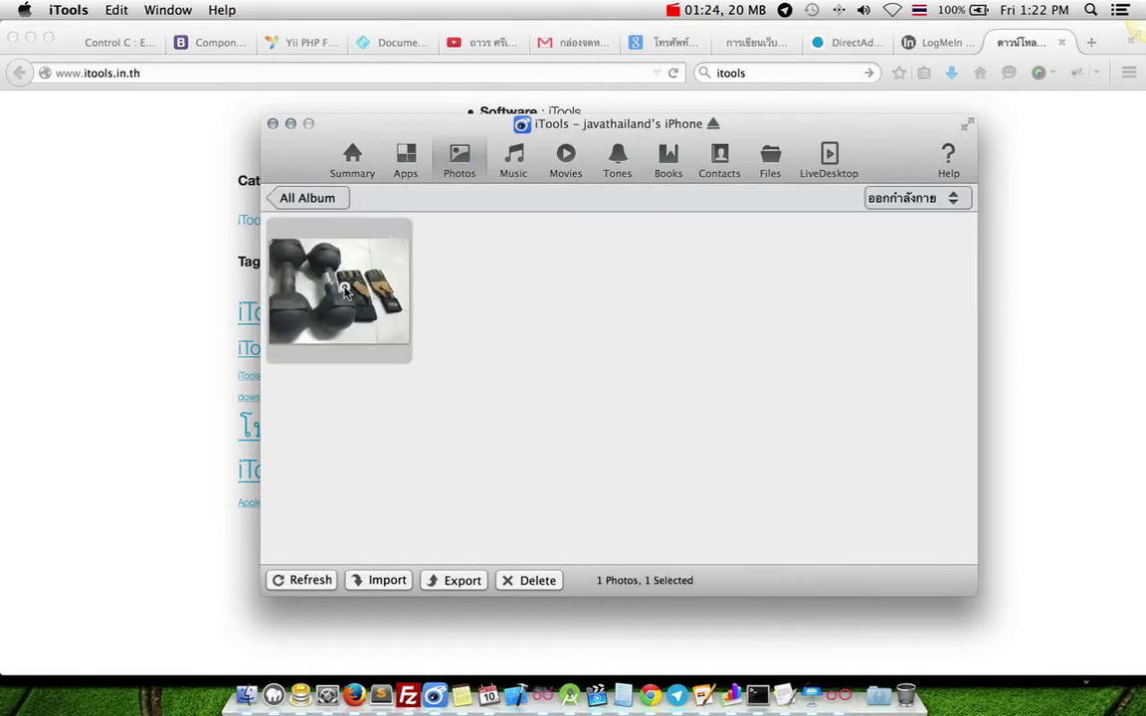
right_click(391, 305)
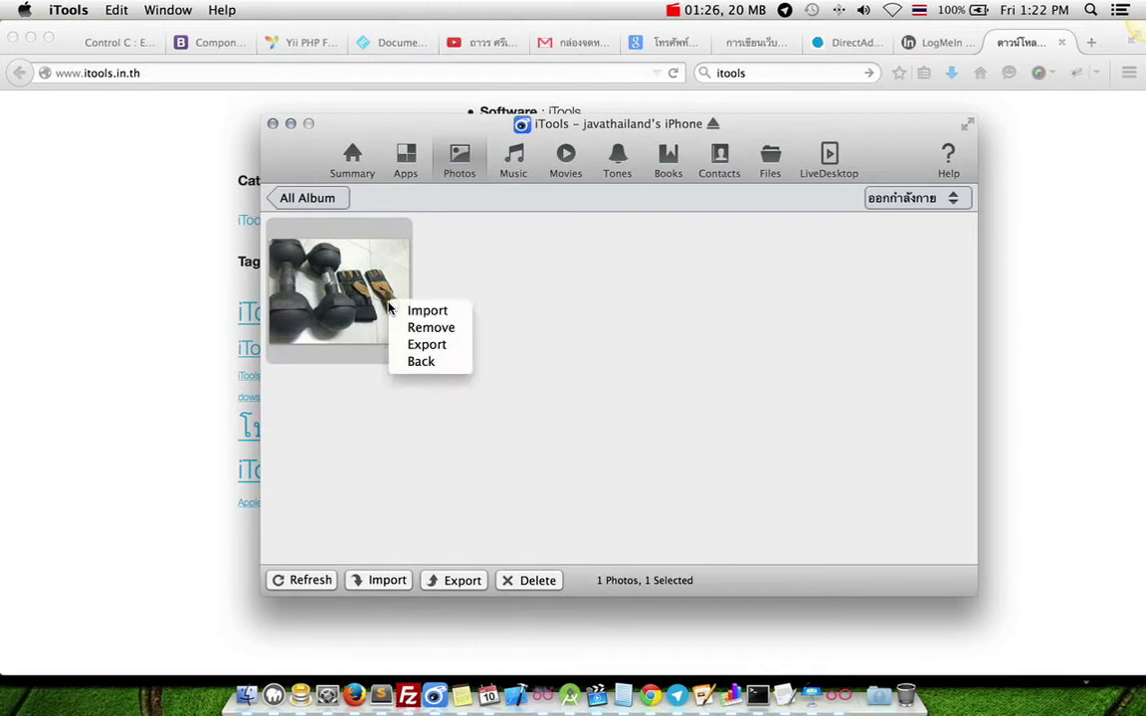
left_click(434, 347)
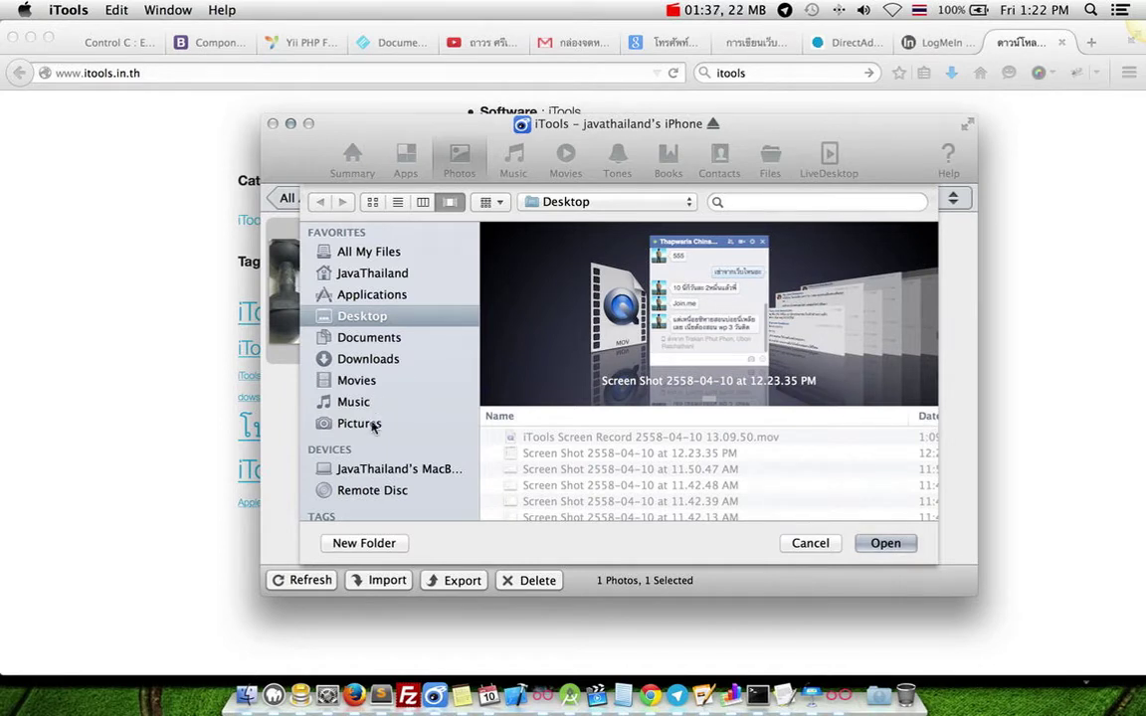
scroll(374, 407, "down", 3)
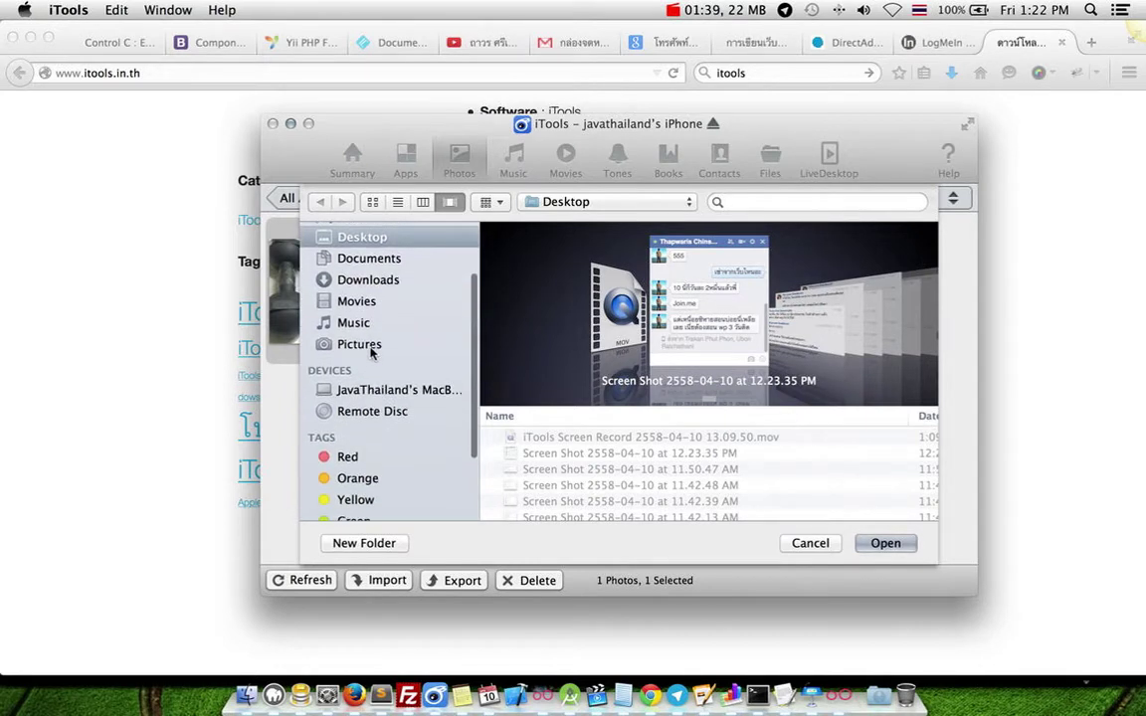
left_click(369, 349)
scroll(369, 354, "up", 2)
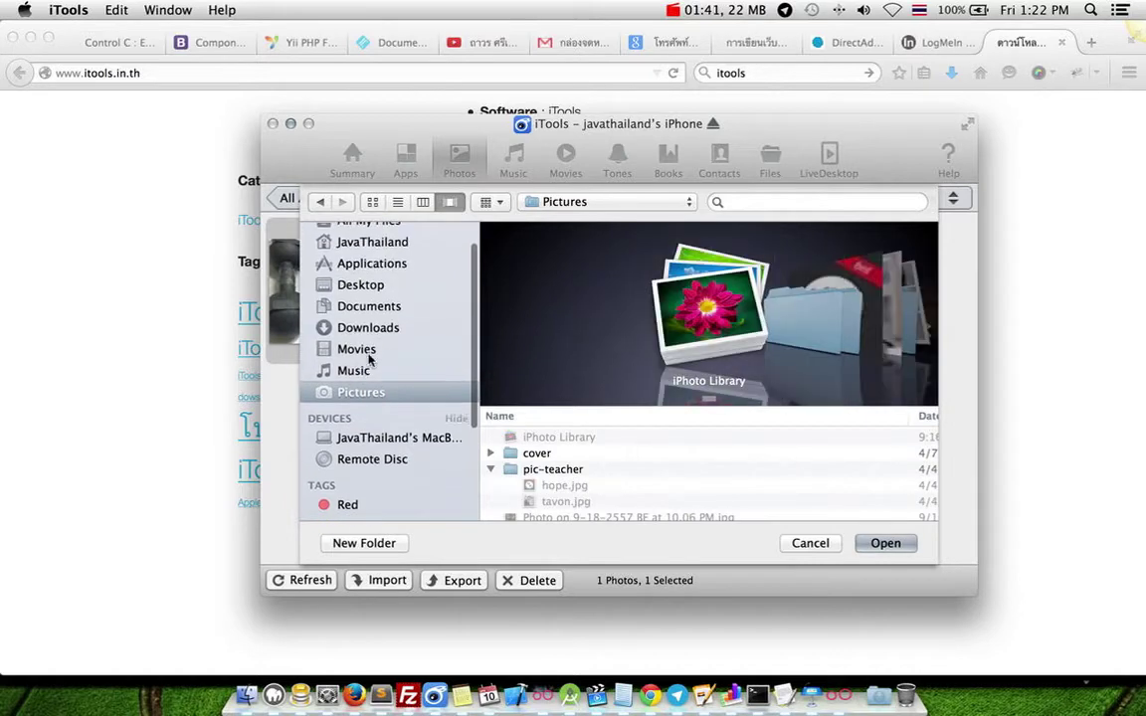
left_click(374, 393)
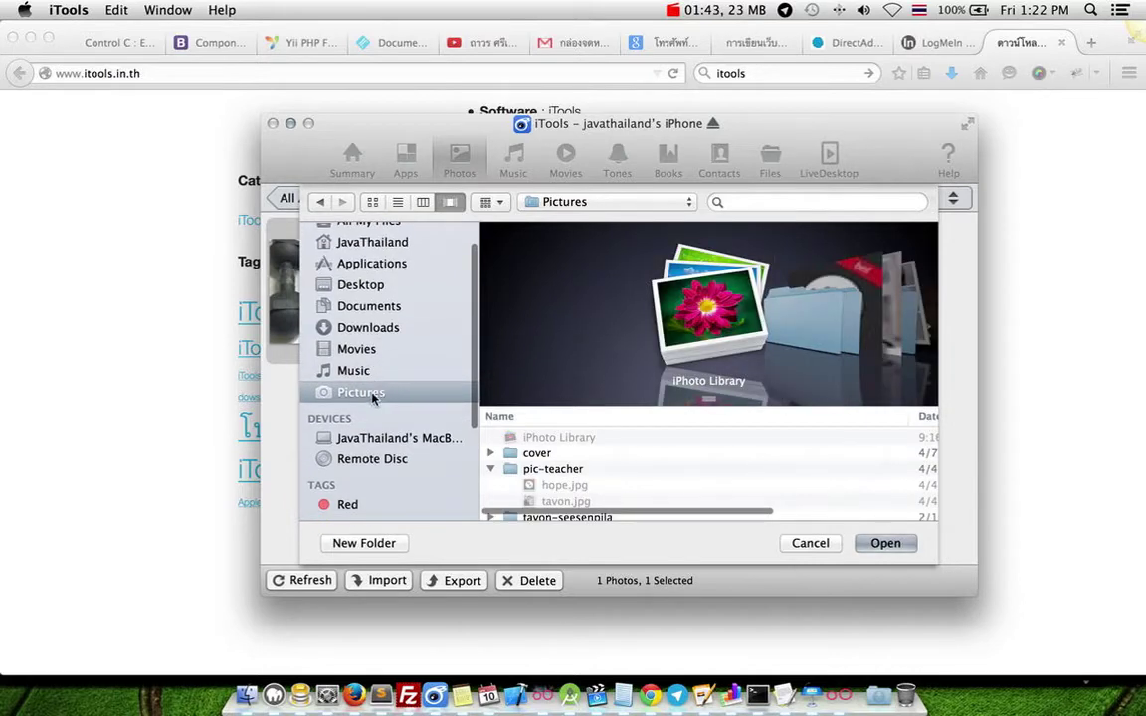
left_click(883, 545)
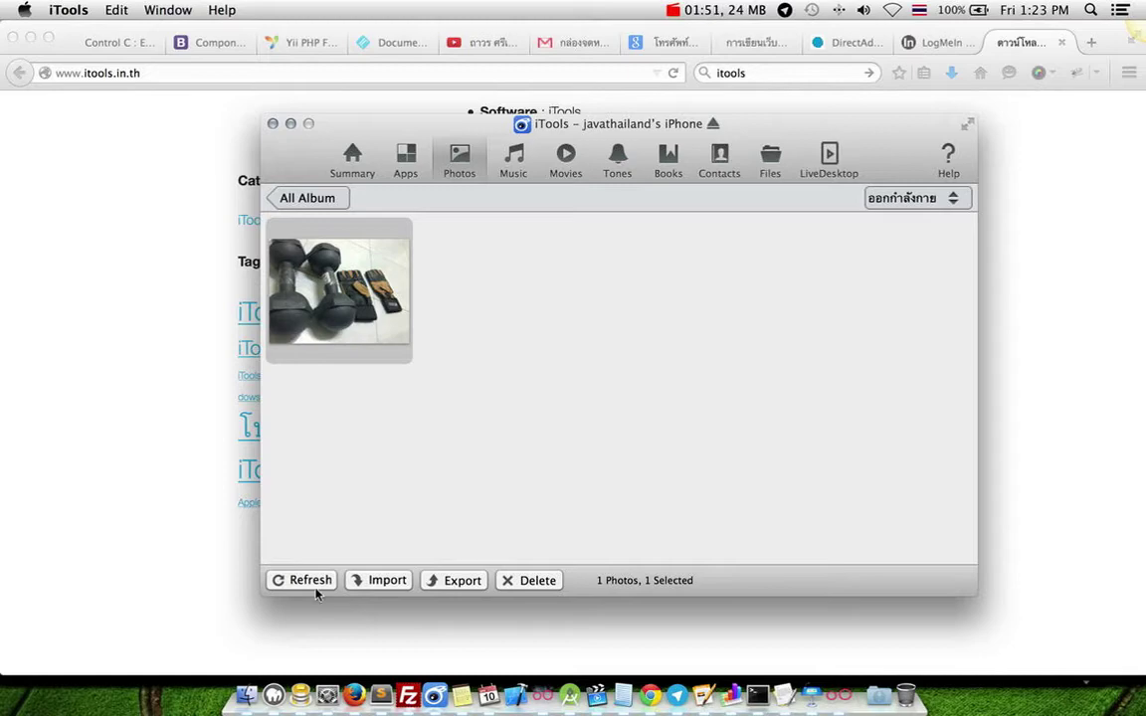
- Switch to Finder and check the exported IMG_1148.JPG in the Pictures folder by viewing it in Preview, then close the image
left_click(248, 686)
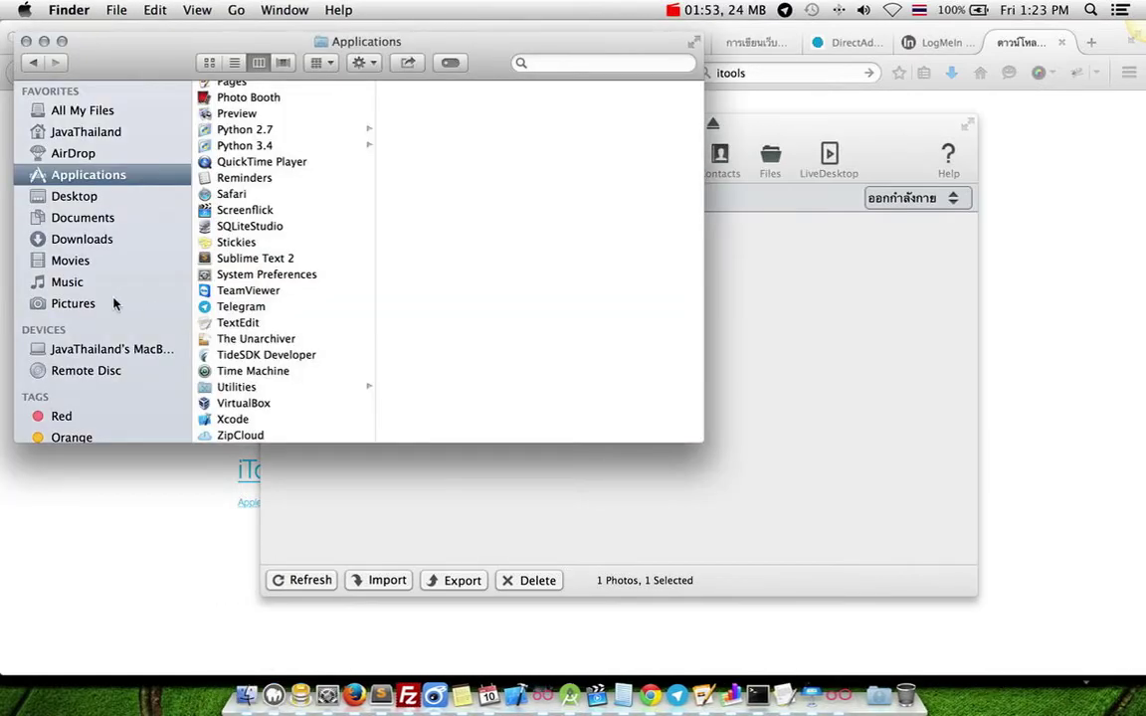
left_click(94, 303)
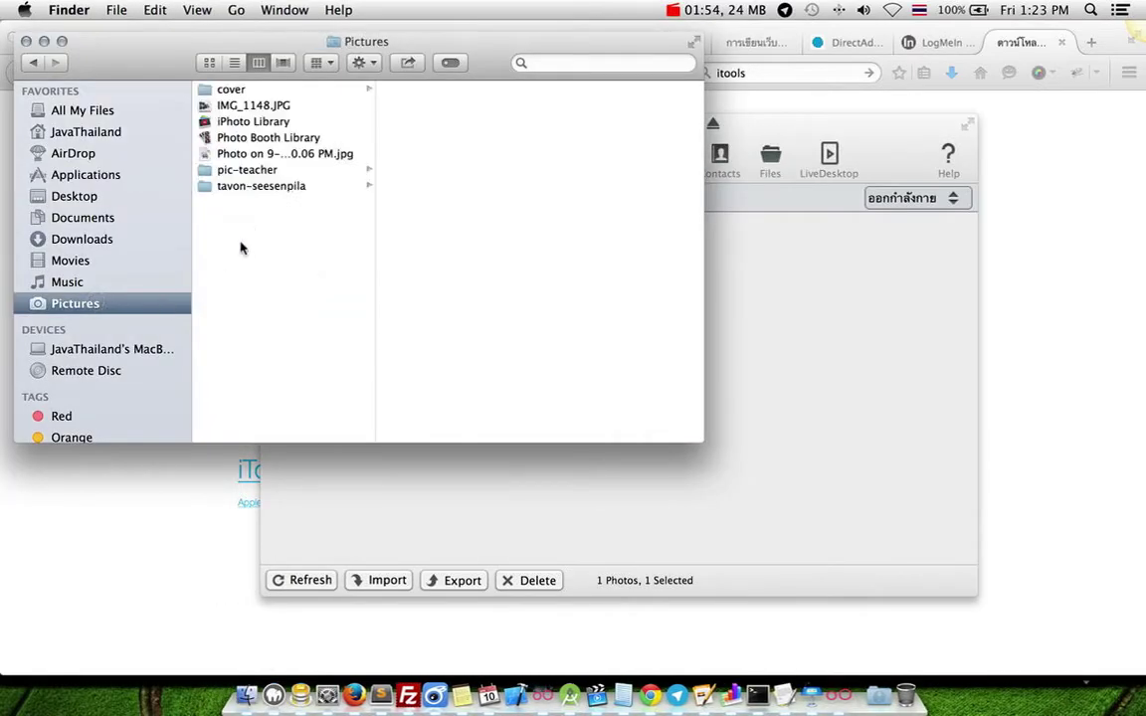
left_click(283, 107)
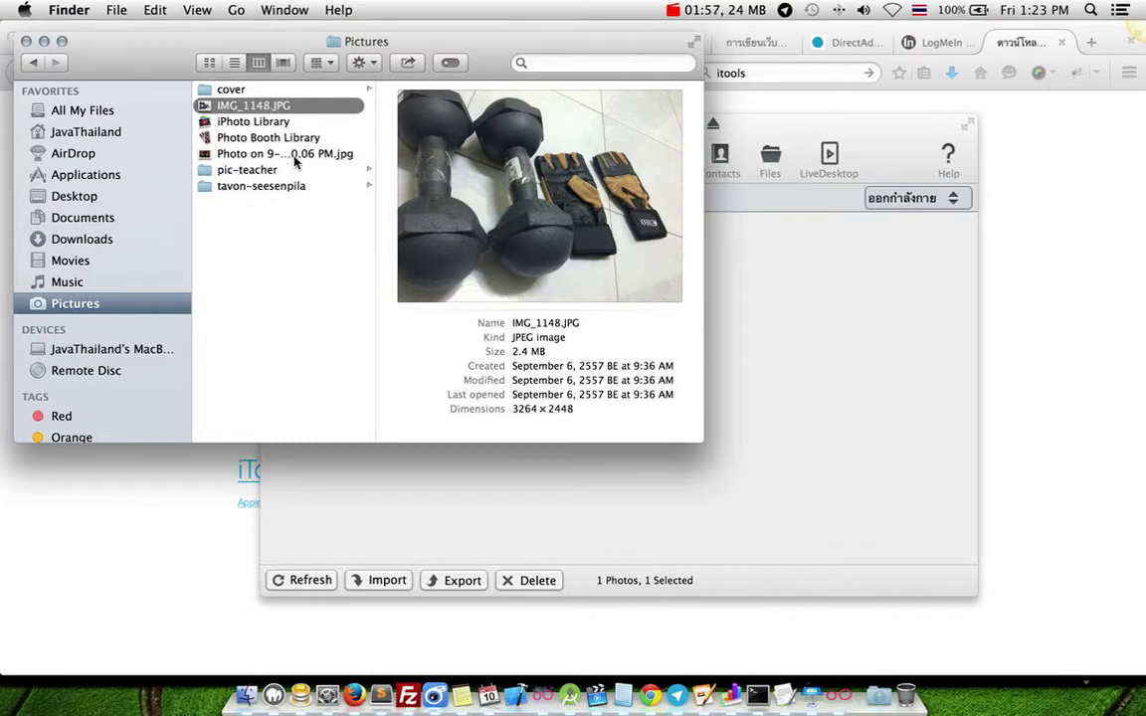
double_click(205, 107)
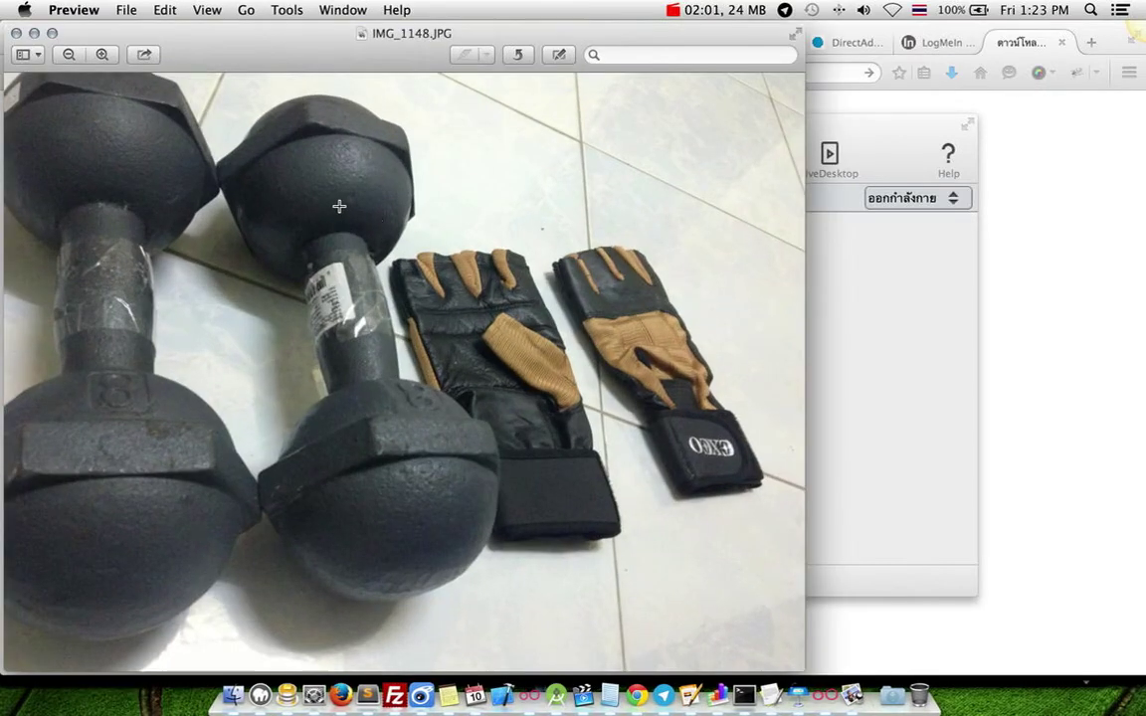
left_click_drag(194, 39, 331, 72)
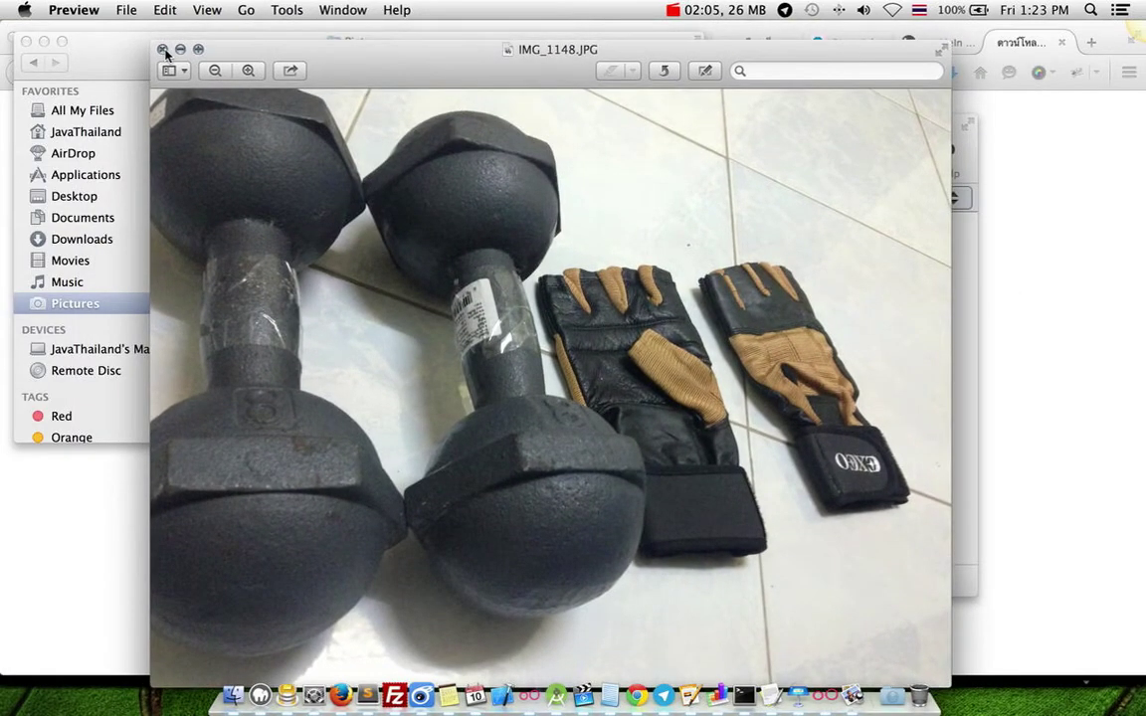
left_click(164, 49)
- Switch back to iTools and select the eight Thai music videos in the iPhone's Movies section, leaving out the four Open and Ma Long matches
left_click(877, 152)
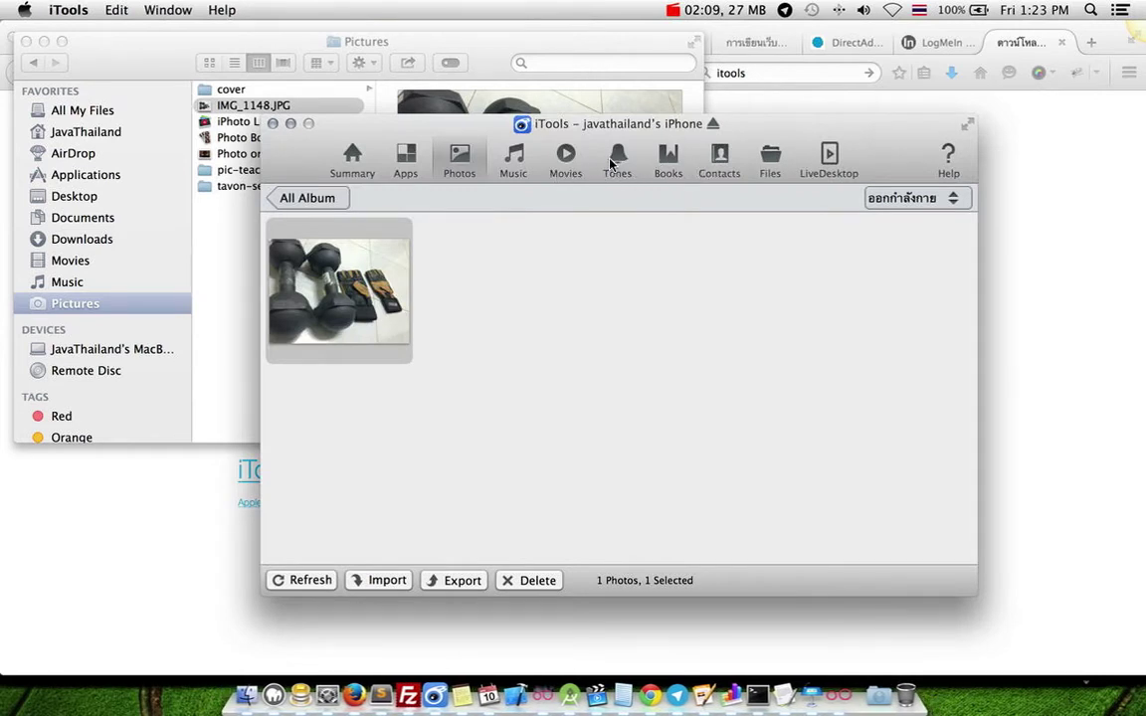
left_click(566, 160)
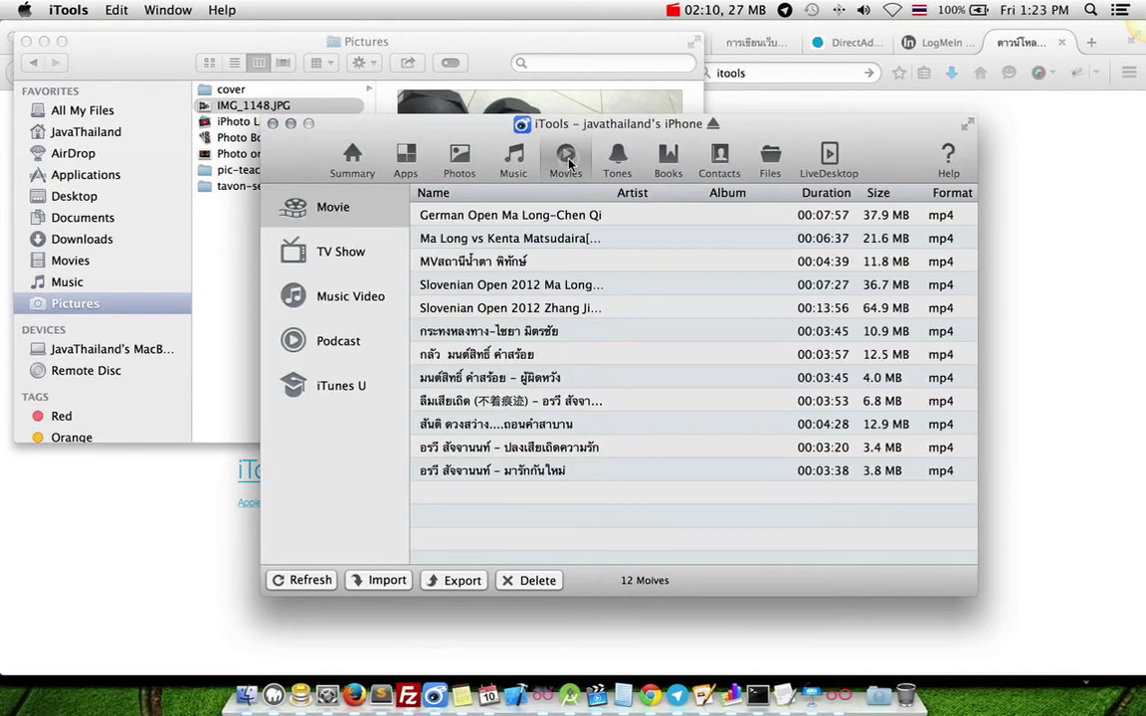
left_click(502, 264)
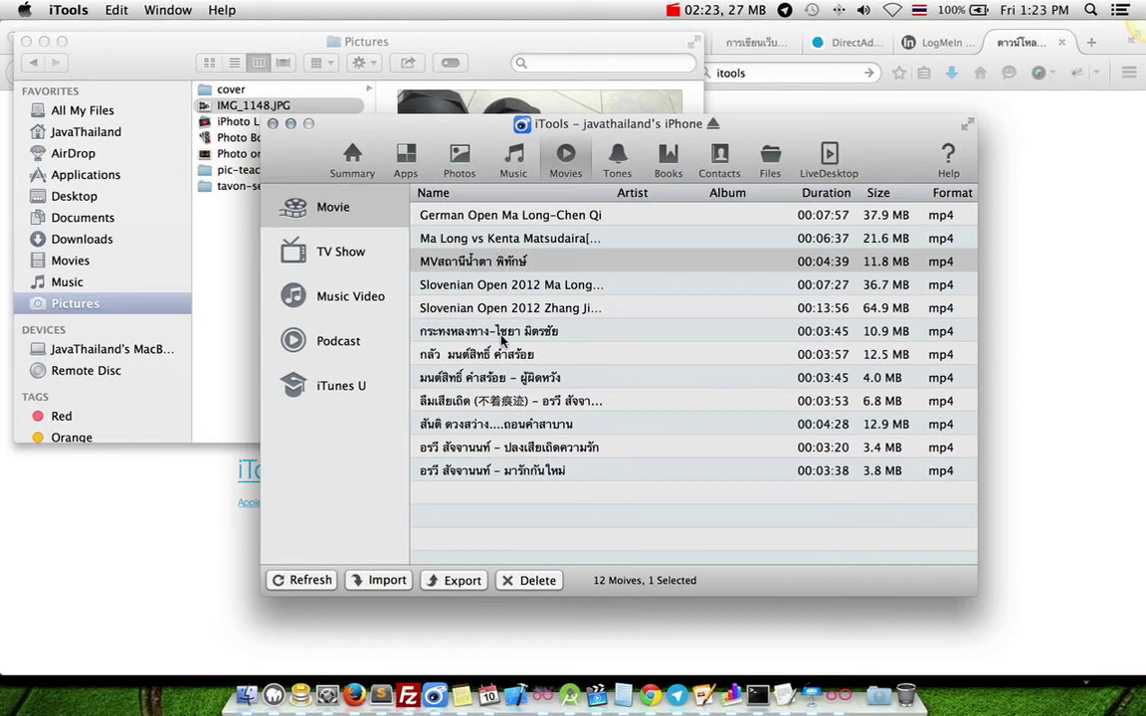
left_click(469, 333, "super")
left_click(472, 355, "super")
left_click(503, 378, "super")
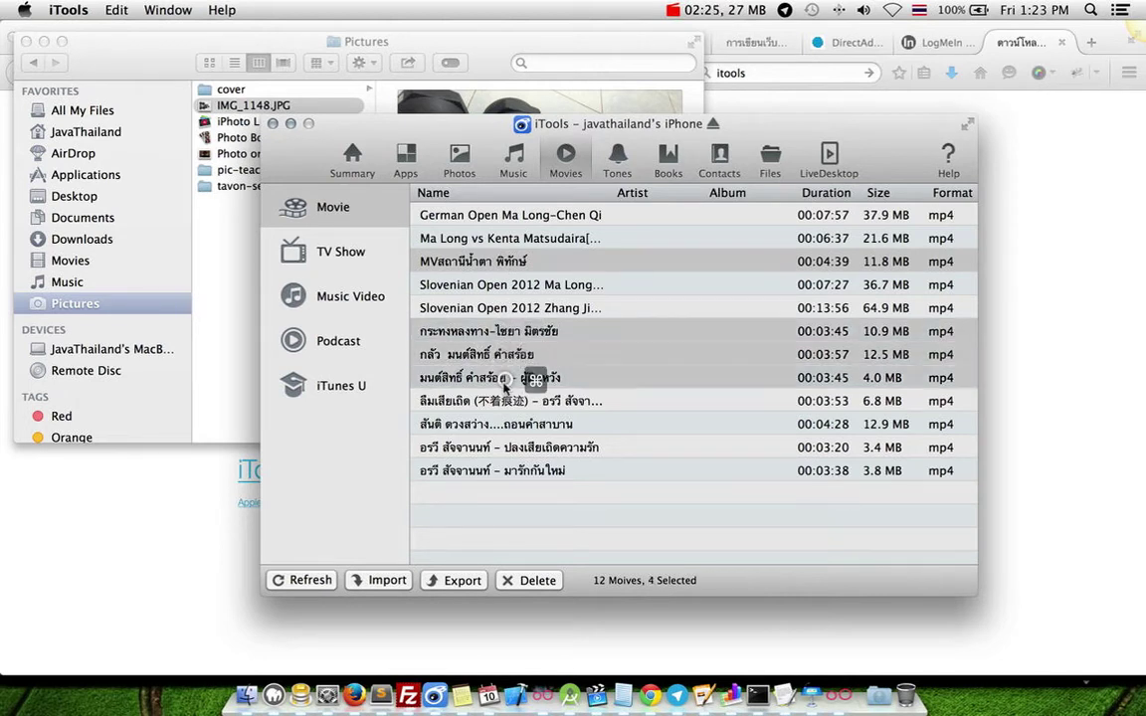
left_click(458, 401, "super")
left_click(482, 424, "super")
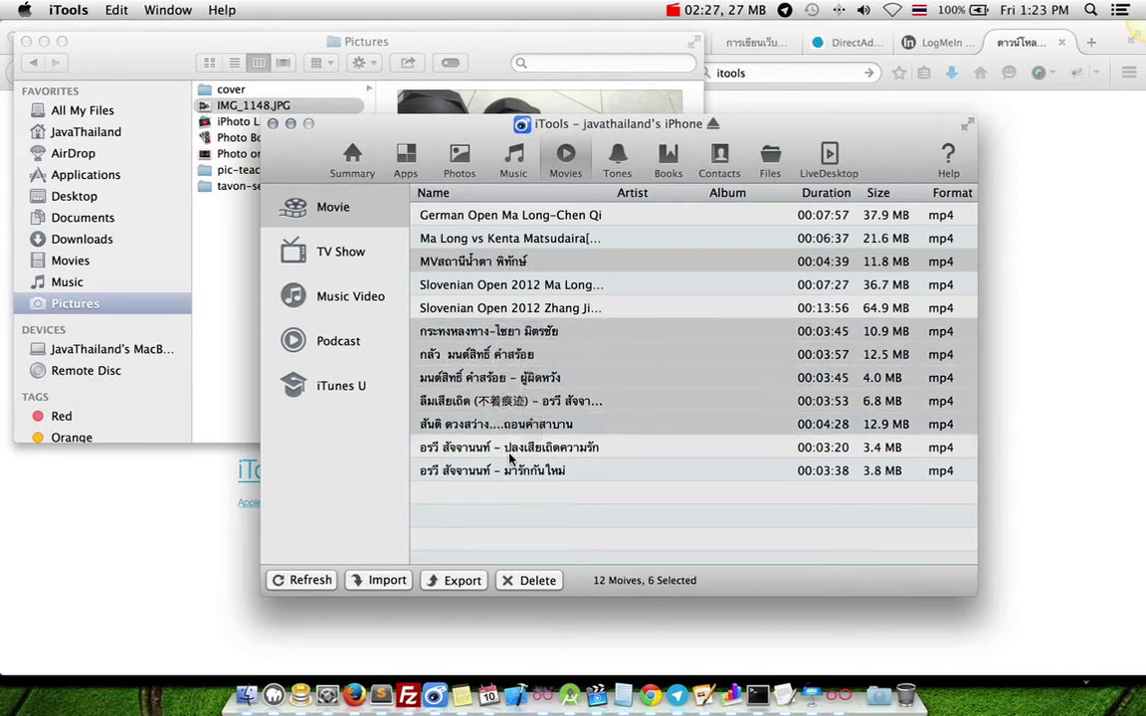
left_click(511, 453, "super")
left_click(513, 470, "super")
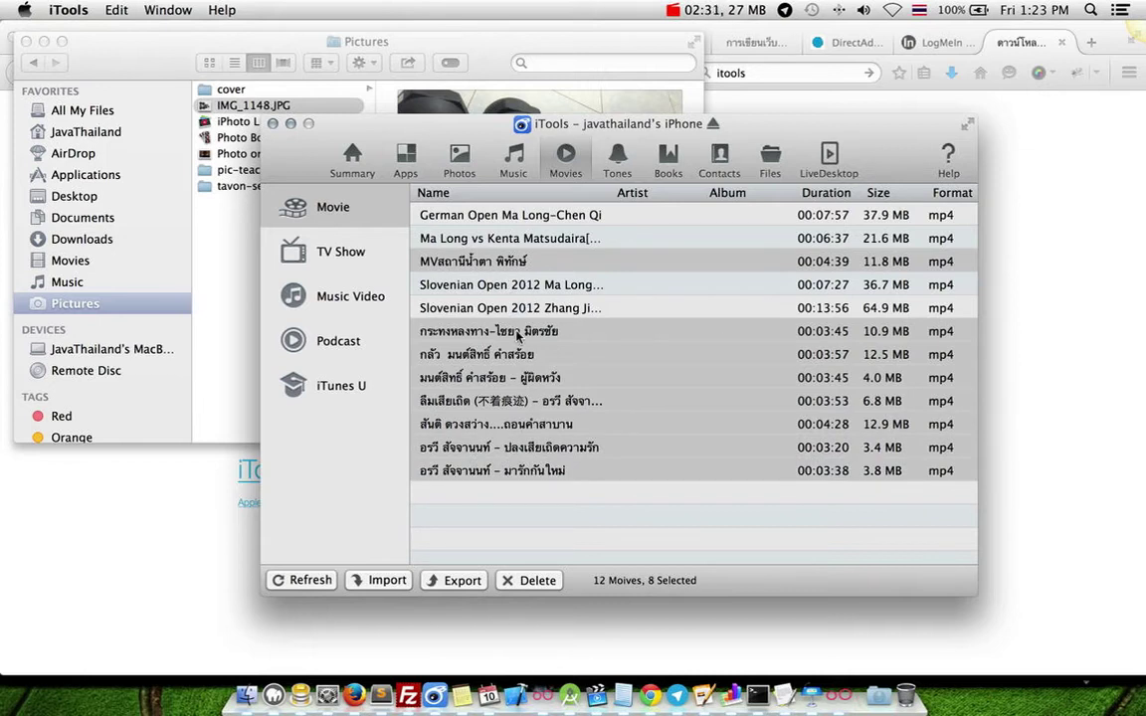
- Export the selected movies to a new folder named my-music inside the Mac's Music folder
right_click(516, 343)
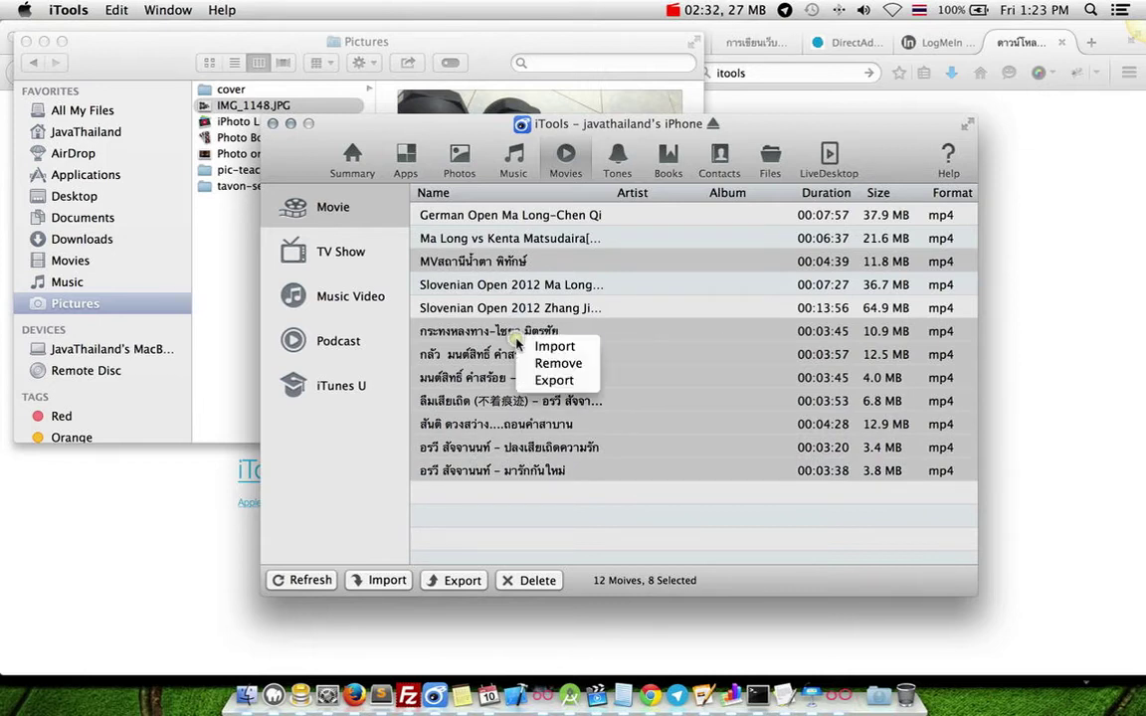
left_click(554, 381)
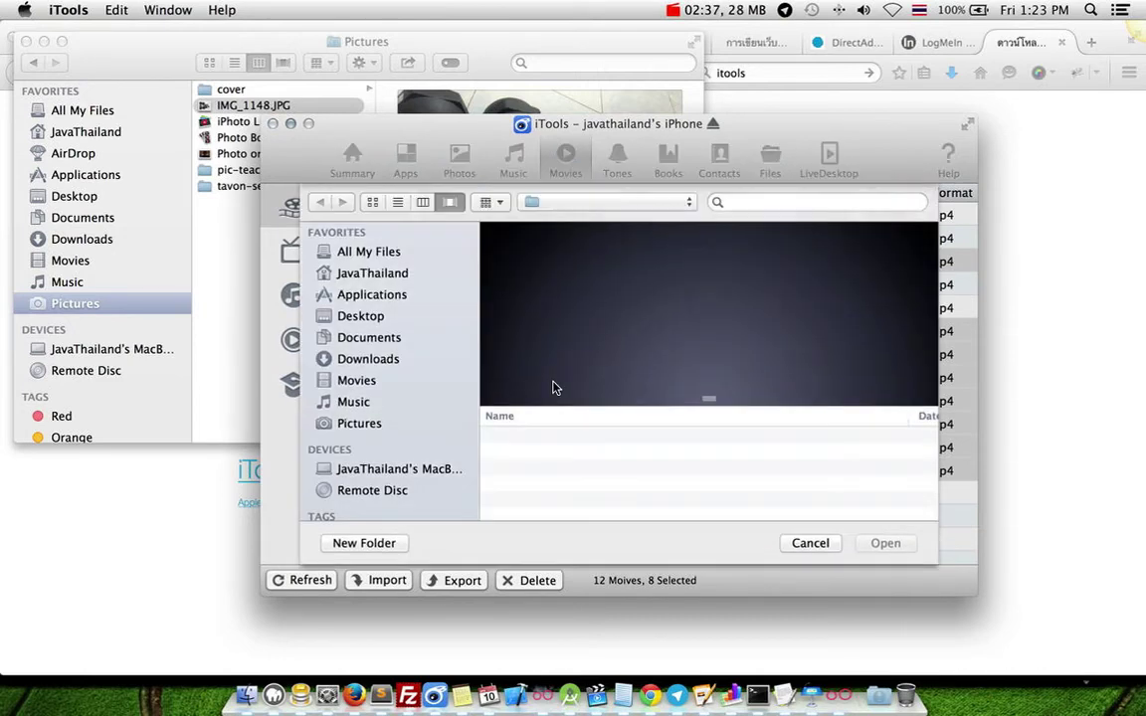
left_click(367, 402)
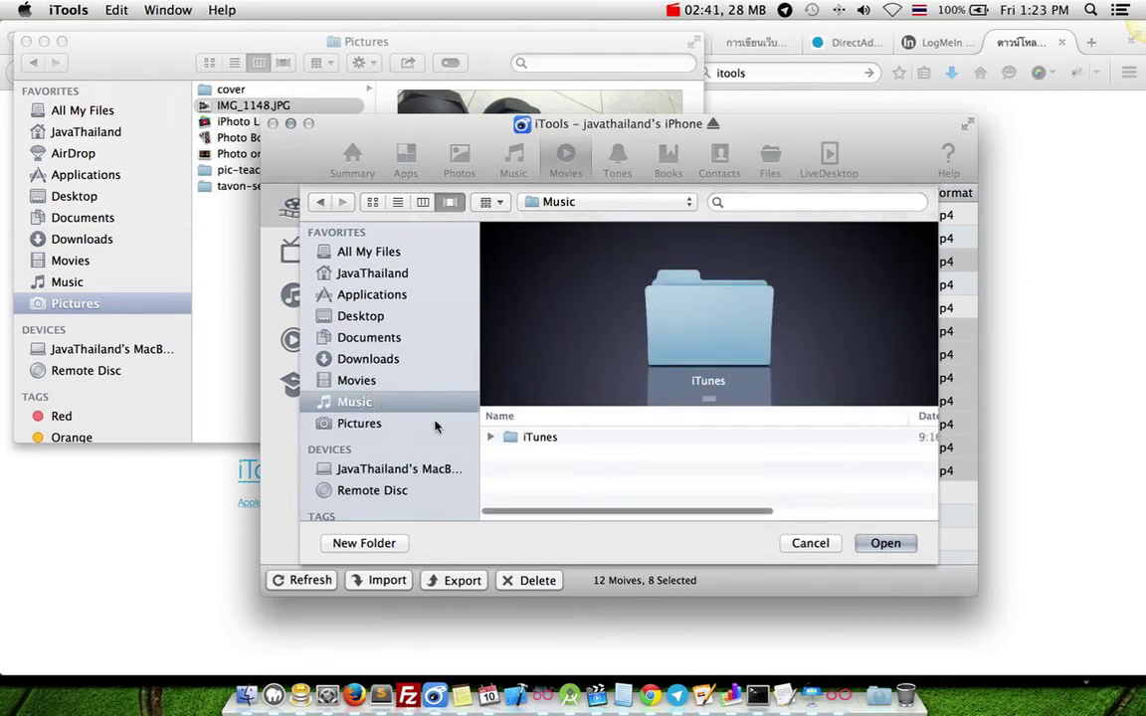
left_click(371, 543)
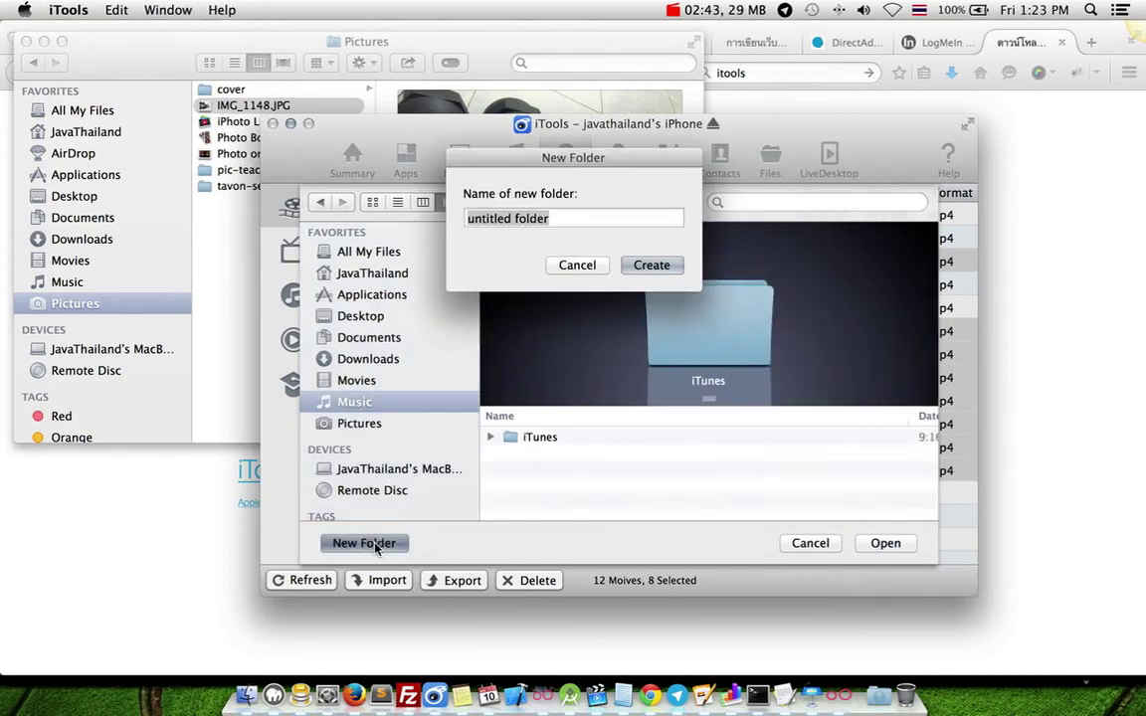
type("ท")
key("BackSpace")
key("ctrl+space")
type("my")
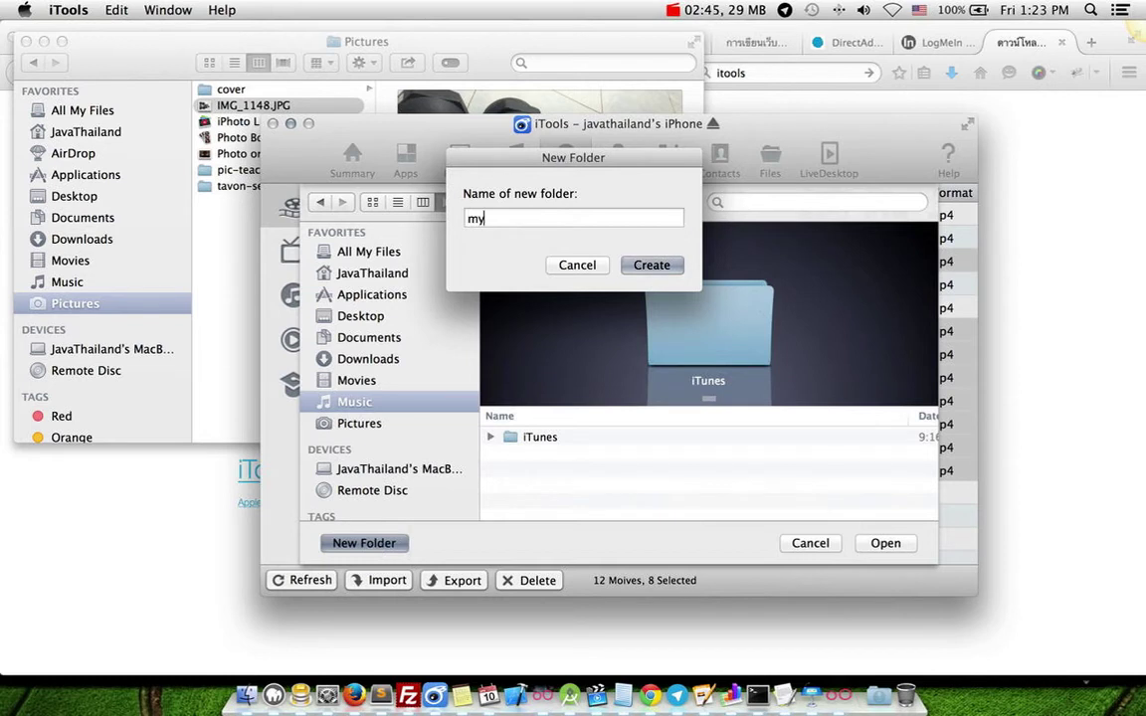
type("-music")
key("Return")
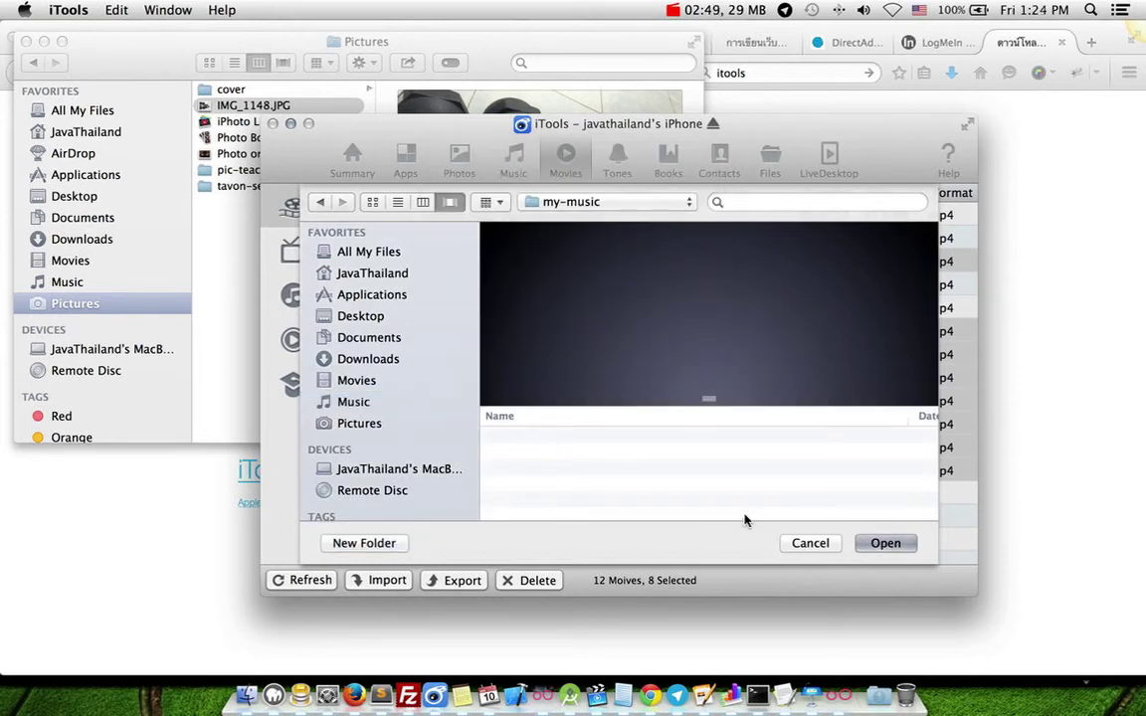
left_click(887, 546)
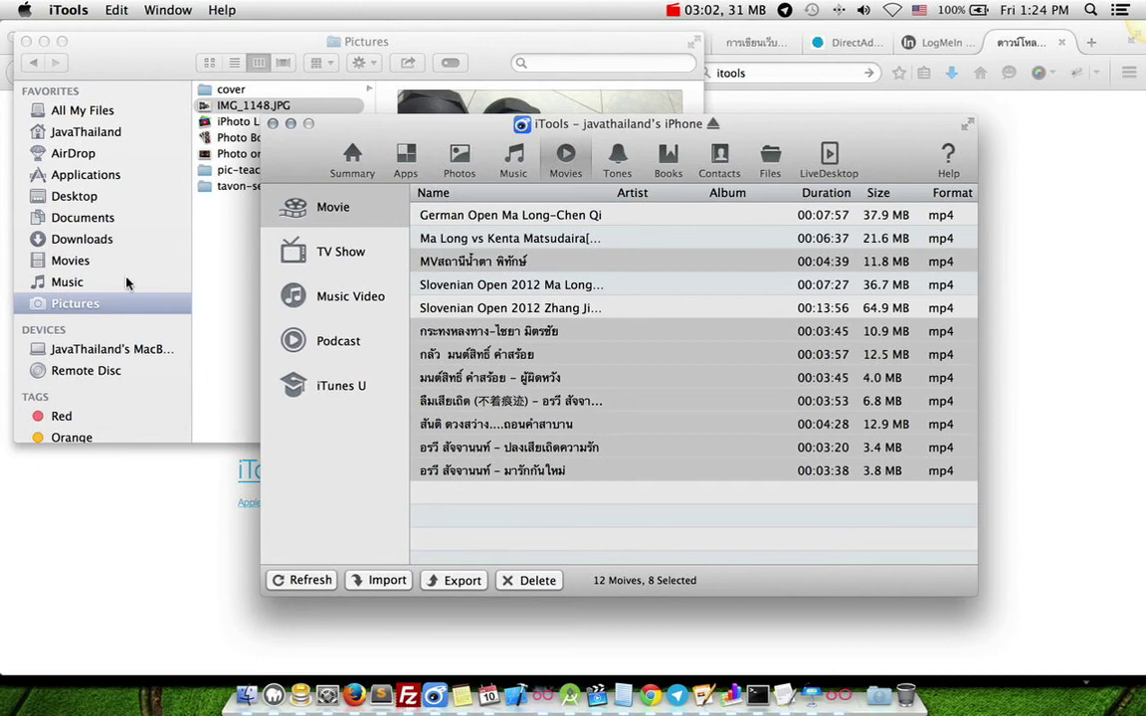
- Switch to Finder and open the my-music folder inside Music
left_click(82, 261)
left_click(71, 282)
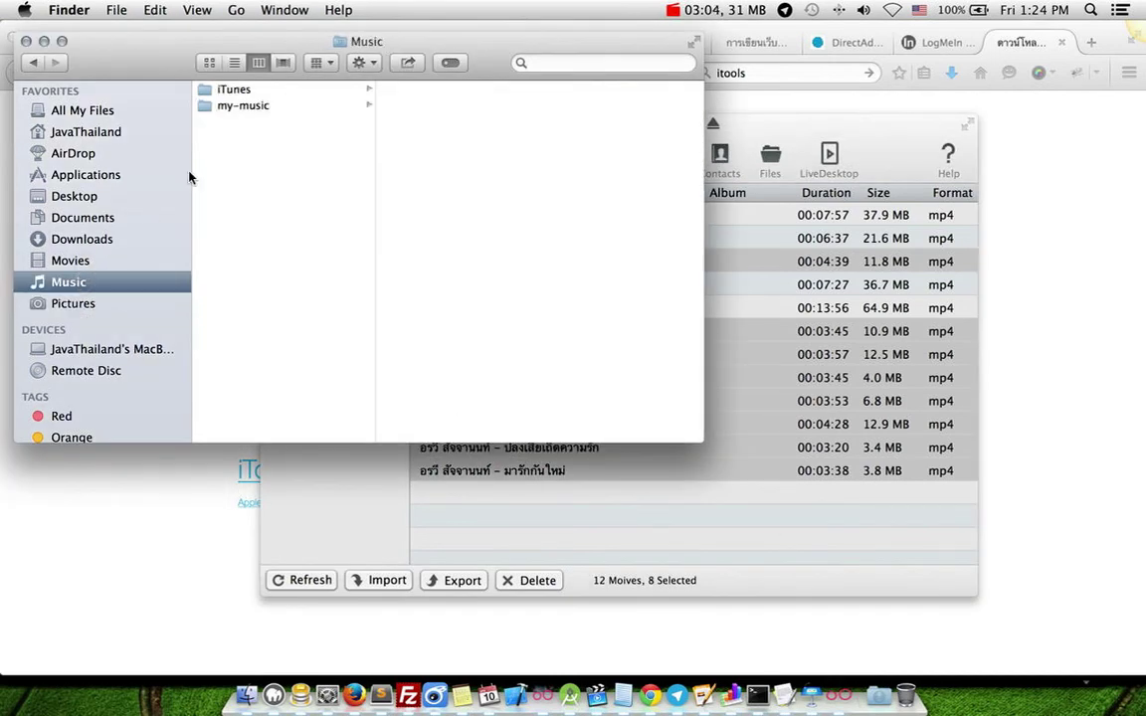
left_click(243, 105)
- Check the exported mp4 files in my-music one after another, then return to iTools
left_click(368, 90)
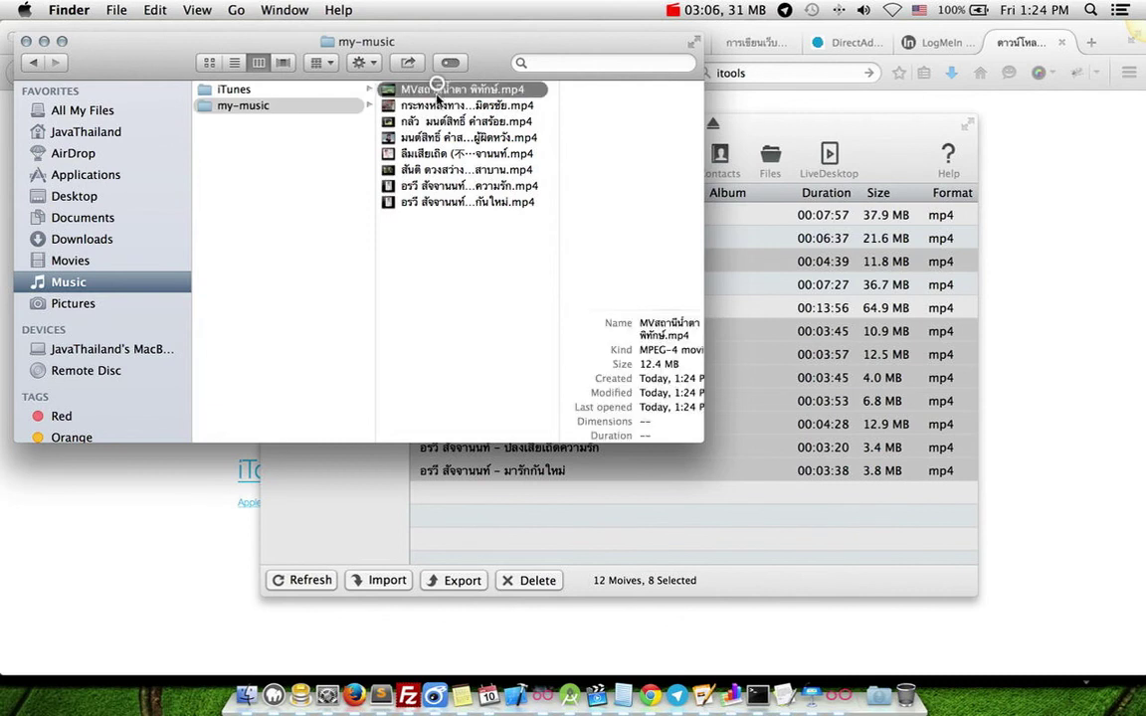
left_click(438, 107)
left_click(441, 122)
left_click(443, 137)
left_click(444, 153)
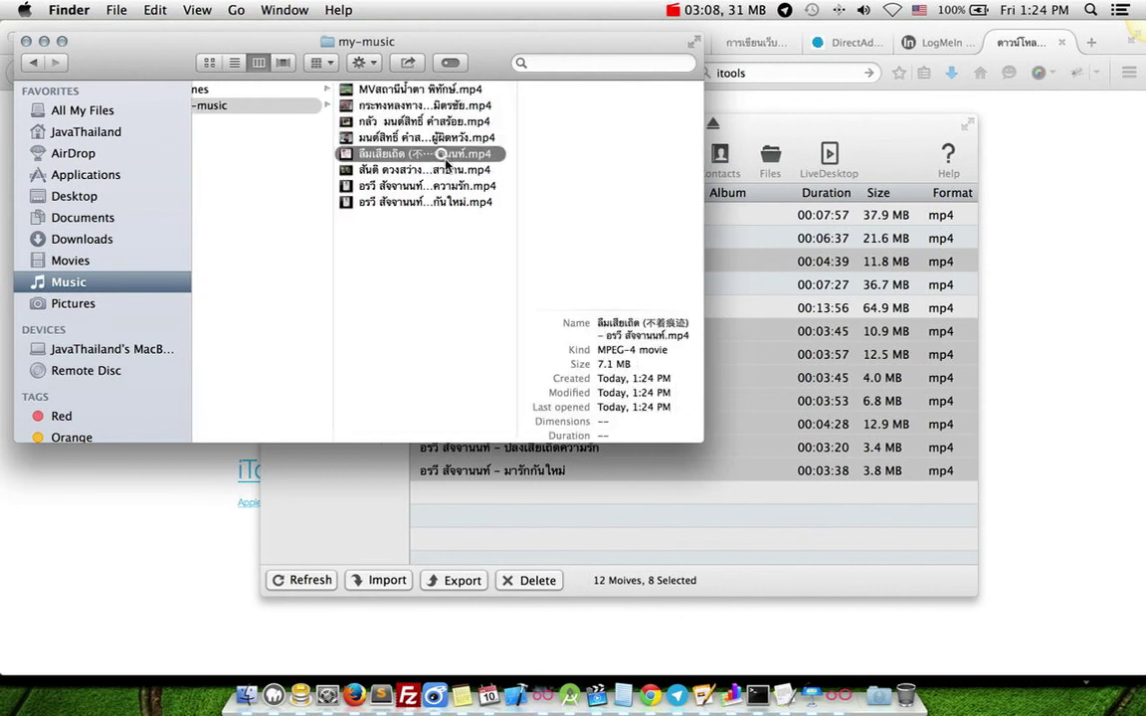
left_click(447, 169)
left_click(450, 187)
left_click(454, 203)
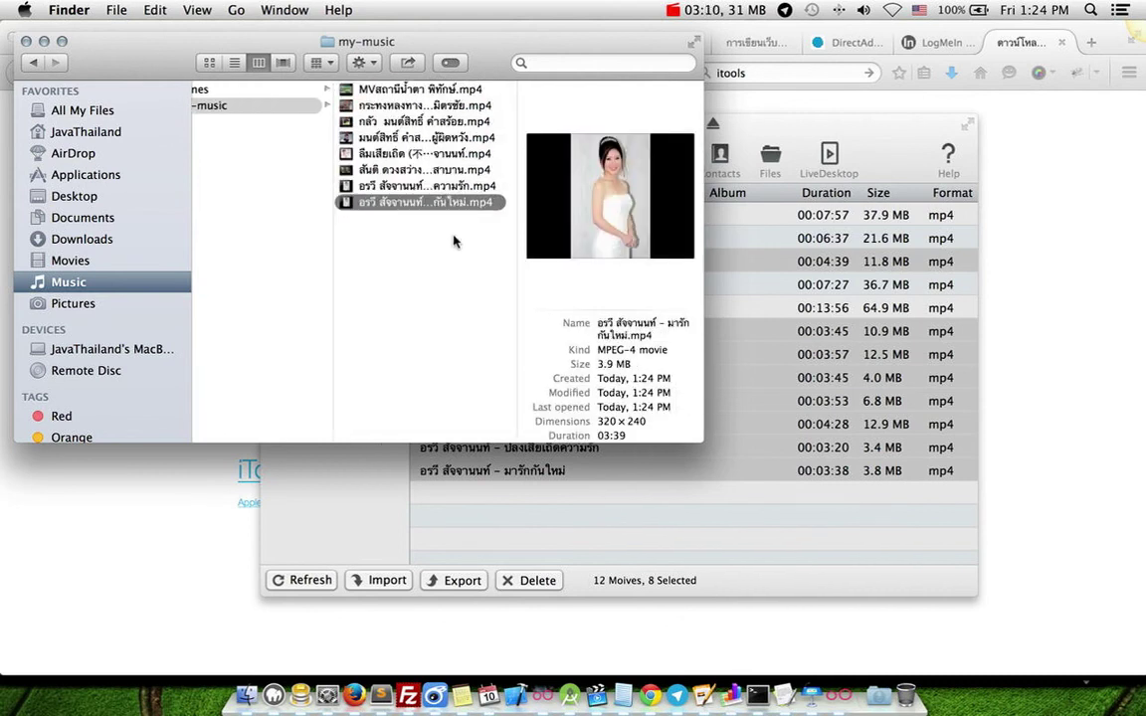
left_click(453, 241)
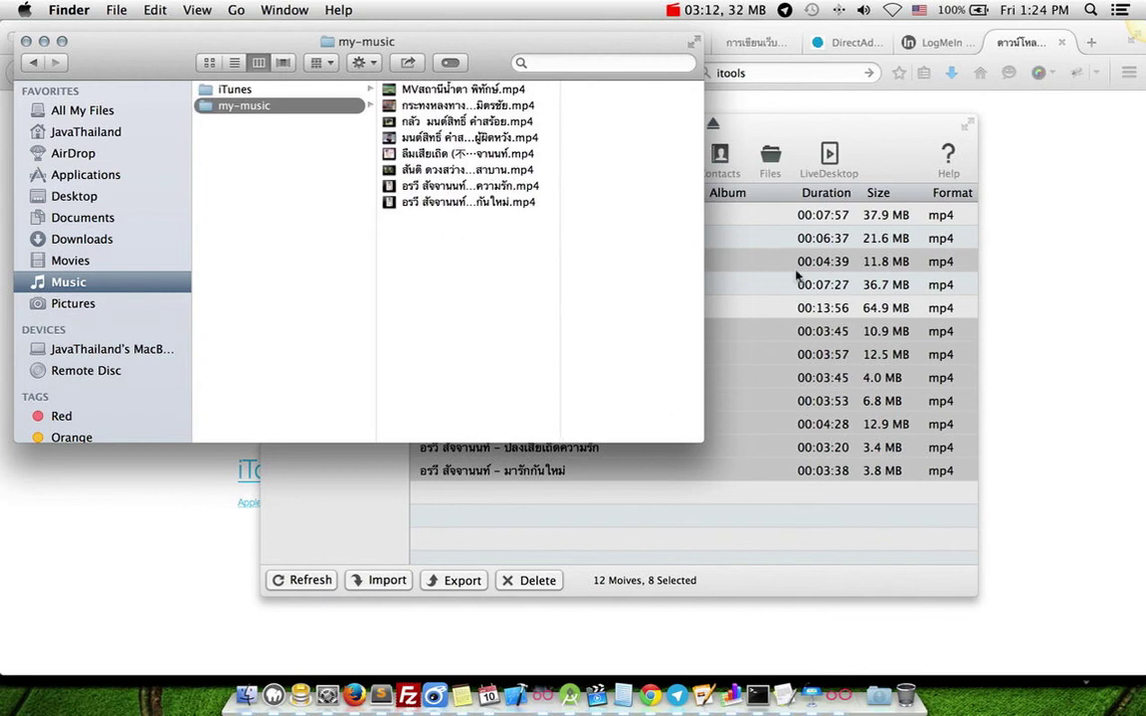
left_click(734, 526)
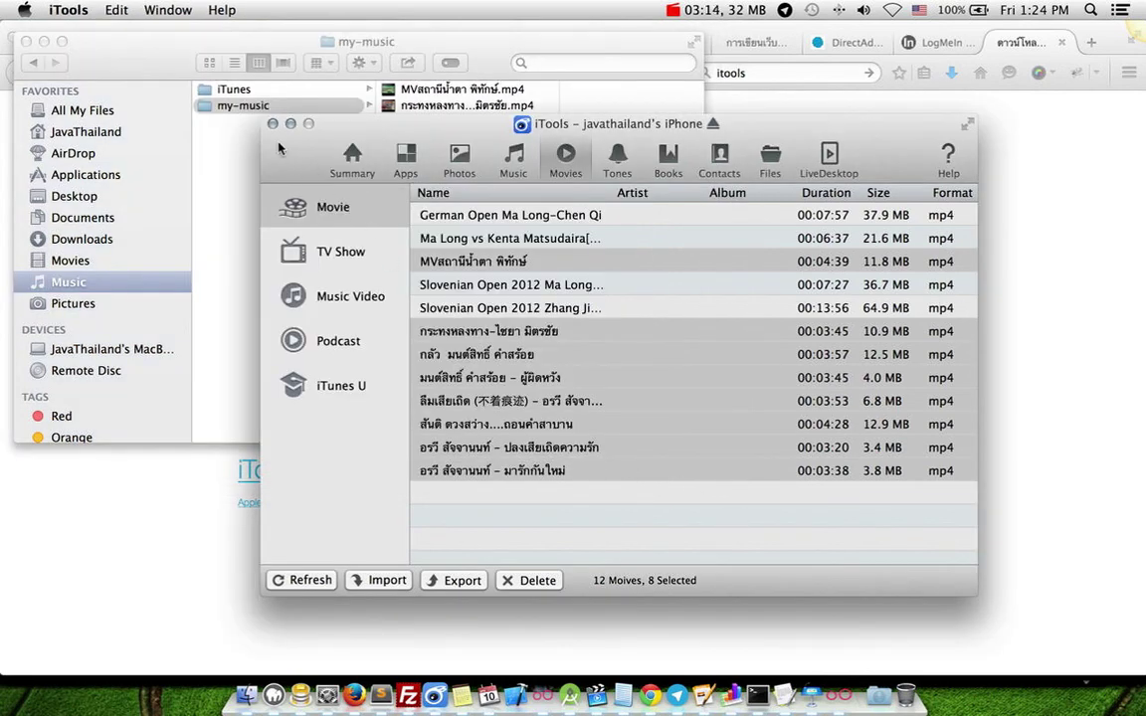